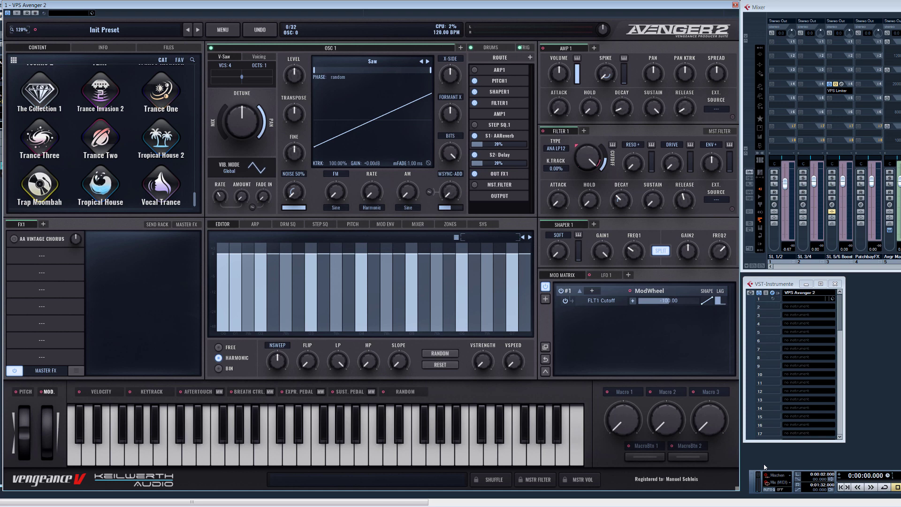
Load the spectral sample Sine Plucks 1 from Atmospherica 2 Mini Songs into oscillator 1.
{"action": "left_click", "coordinate": [385, 68]}
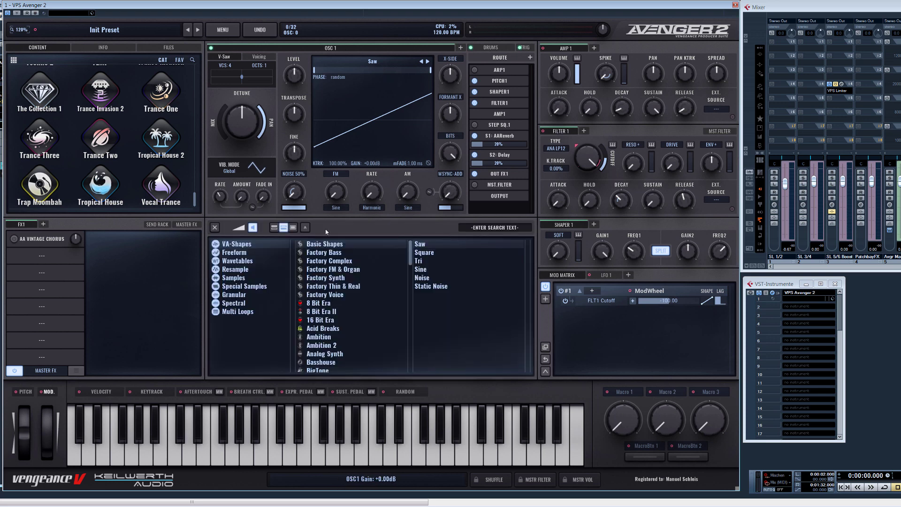
{"action": "left_click", "coordinate": [235, 303]}
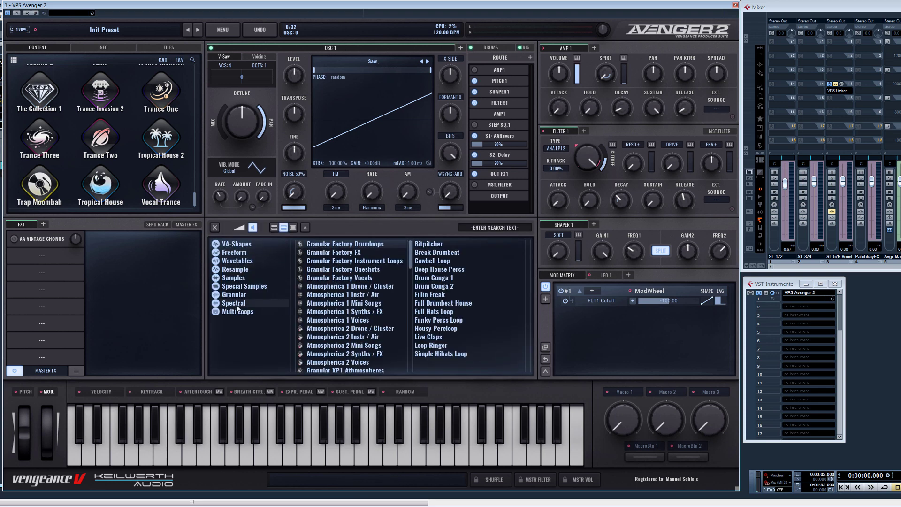
{"action": "left_click", "coordinate": [230, 297]}
{"action": "left_click", "coordinate": [244, 305]}
{"action": "scroll", "coordinate": [379, 339], "scroll_direction": "down", "scroll_amount": 3}
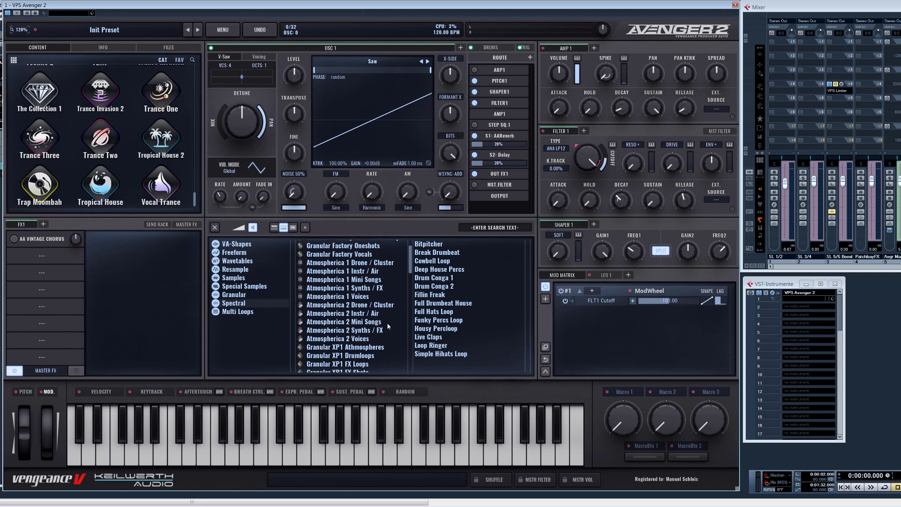
{"action": "left_click", "coordinate": [361, 322]}
{"action": "scroll", "coordinate": [463, 309], "scroll_direction": "down", "scroll_amount": 10}
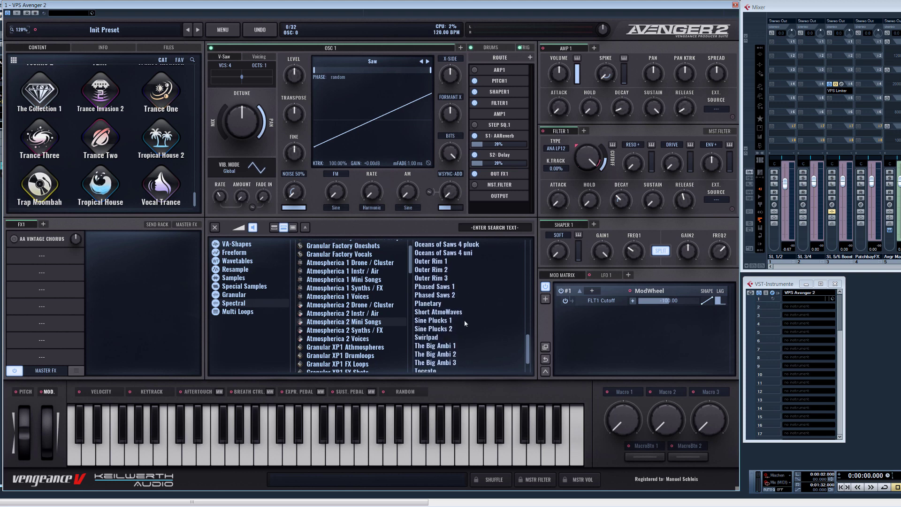
{"action": "double_click", "coordinate": [440, 294]}
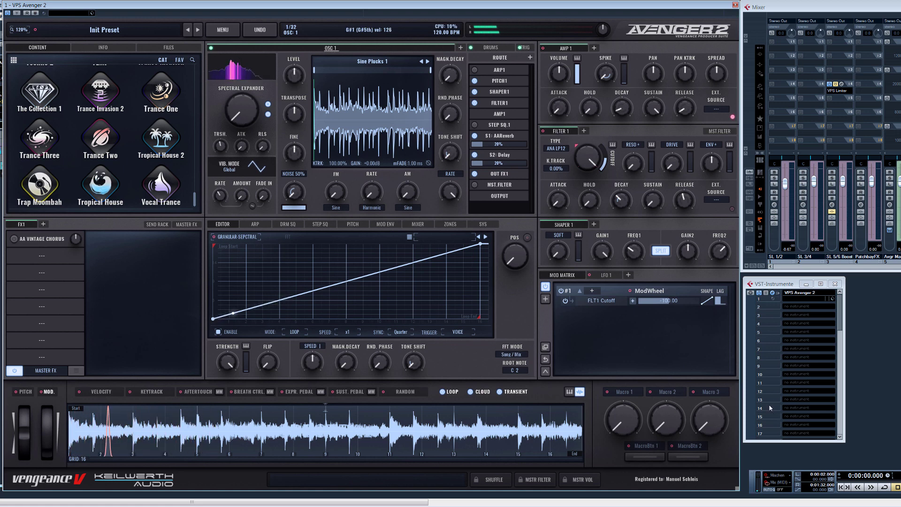
Try the FFT modes Drum / Lofi, Plucked, Piano / Guitar, Song / Mix, Drone and Pad / Smear in turn on oscillator 1.
{"action": "left_click", "coordinate": [509, 355]}
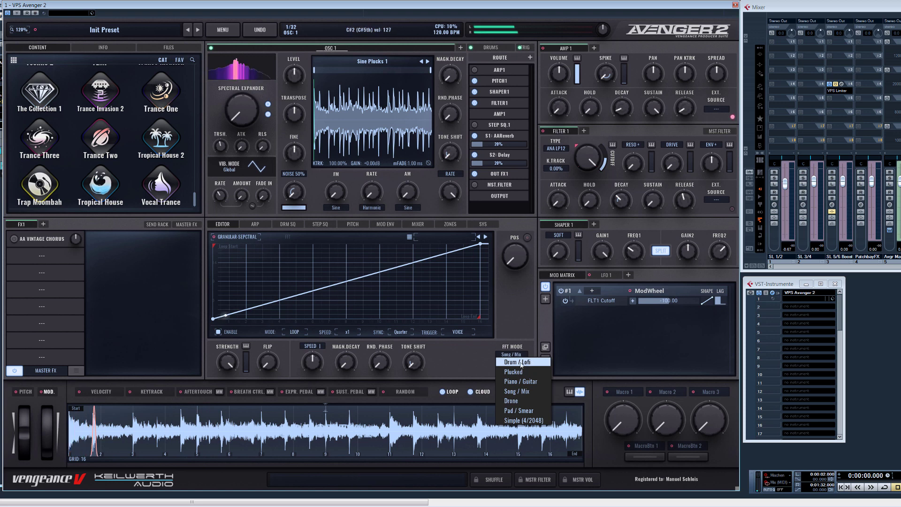
{"action": "left_click", "coordinate": [524, 361]}
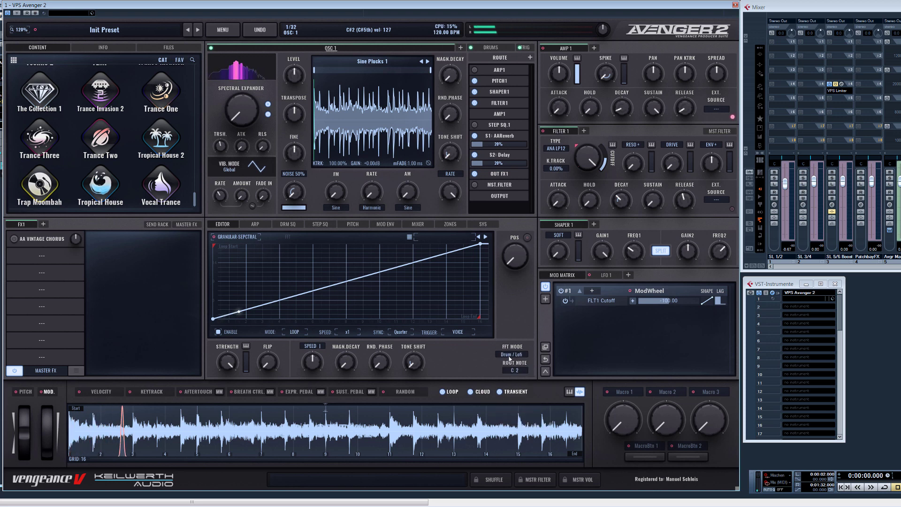
{"action": "left_click", "coordinate": [511, 355]}
{"action": "left_click", "coordinate": [517, 372]}
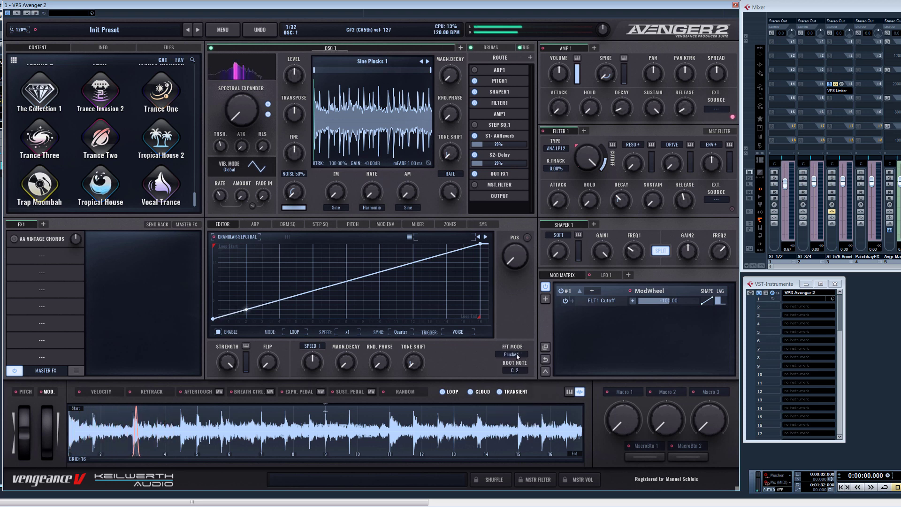
{"action": "left_click", "coordinate": [517, 356]}
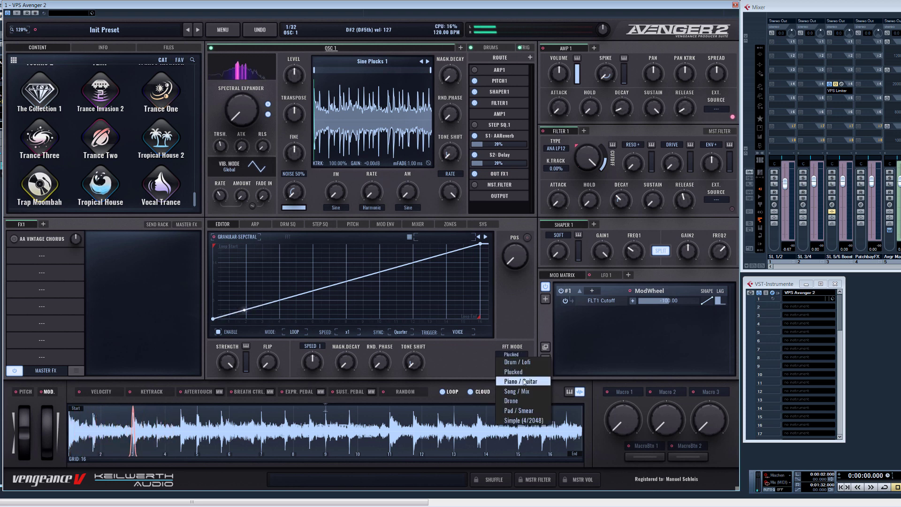
{"action": "left_click", "coordinate": [519, 382]}
{"action": "left_click", "coordinate": [513, 356]}
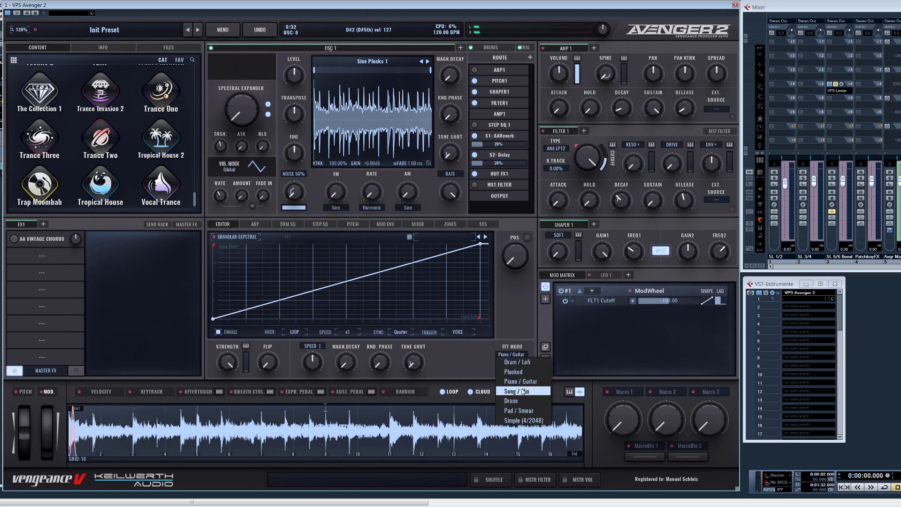
{"action": "left_click", "coordinate": [520, 390]}
{"action": "left_click", "coordinate": [516, 355]}
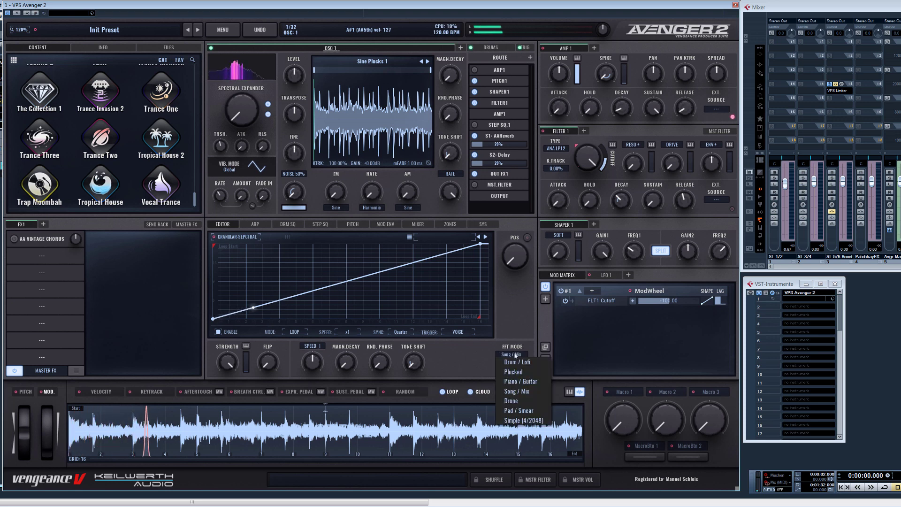
{"action": "left_click", "coordinate": [519, 398]}
{"action": "left_click", "coordinate": [519, 356]}
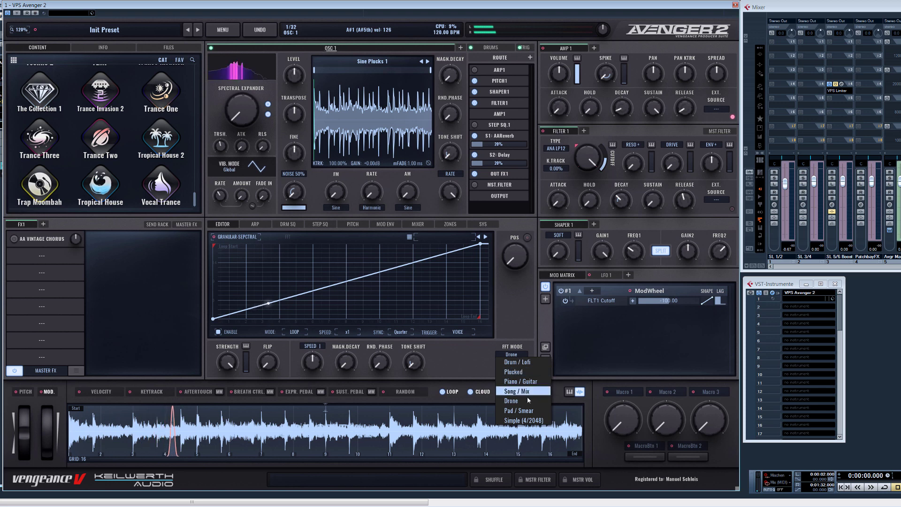
{"action": "left_click", "coordinate": [526, 410]}
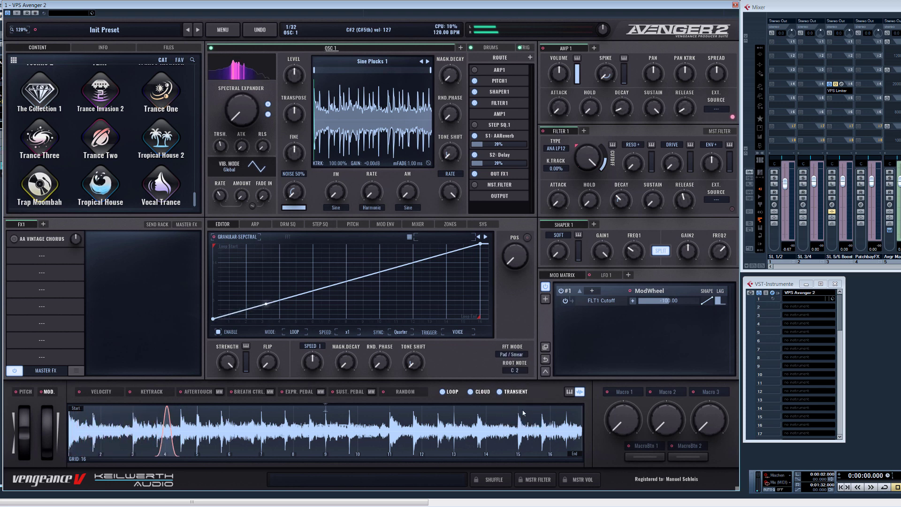
Compare the Piano / Guitar FFT mode with Song / Mix, ending on Piano / Guitar.
{"action": "left_click", "coordinate": [515, 355]}
{"action": "left_click", "coordinate": [523, 385]}
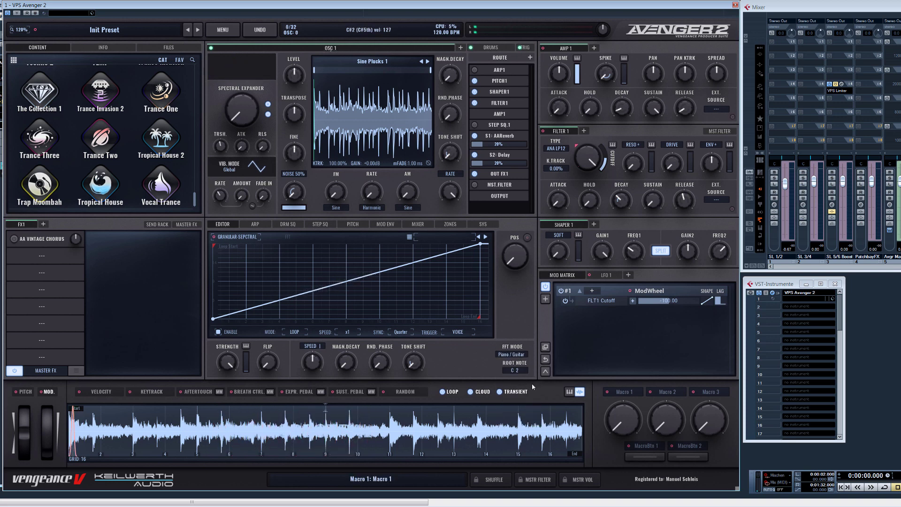
{"action": "left_click", "coordinate": [512, 354]}
{"action": "left_click", "coordinate": [530, 390]}
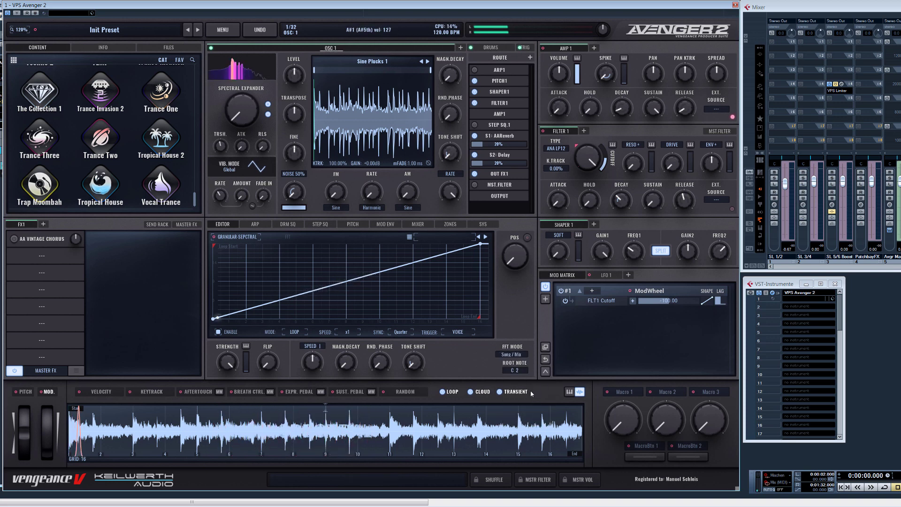
{"action": "left_click", "coordinate": [512, 354]}
{"action": "left_click", "coordinate": [526, 378]}
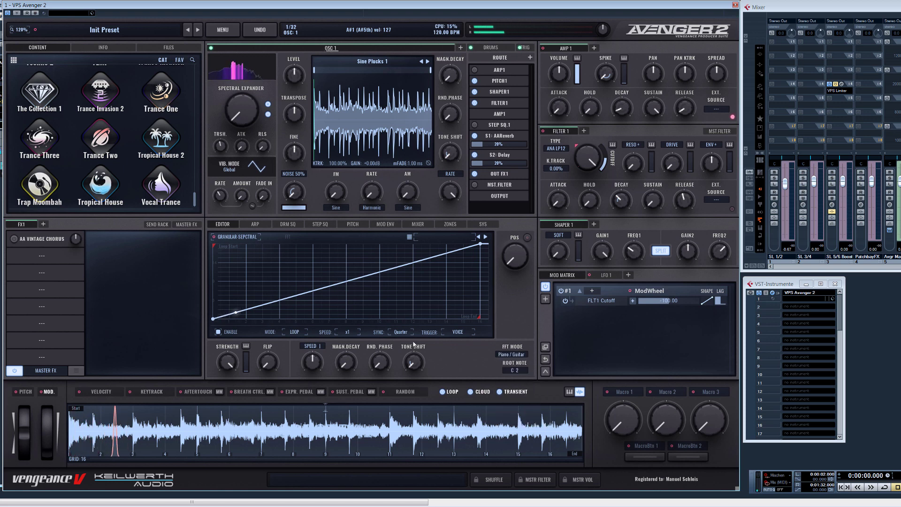
Try a magnitude decay of about 94% on oscillator 1 and bring it back down to the minimum.
{"action": "mouse_move", "coordinate": [410, 362]}
{"action": "left_mouse_down"}
{"action": "mouse_move", "coordinate": [409, 307]}
{"action": "mouse_move", "coordinate": [413, 365]}
{"action": "mouse_move", "coordinate": [452, 434]}
{"action": "mouse_move", "coordinate": [413, 348]}
{"action": "left_mouse_up"}
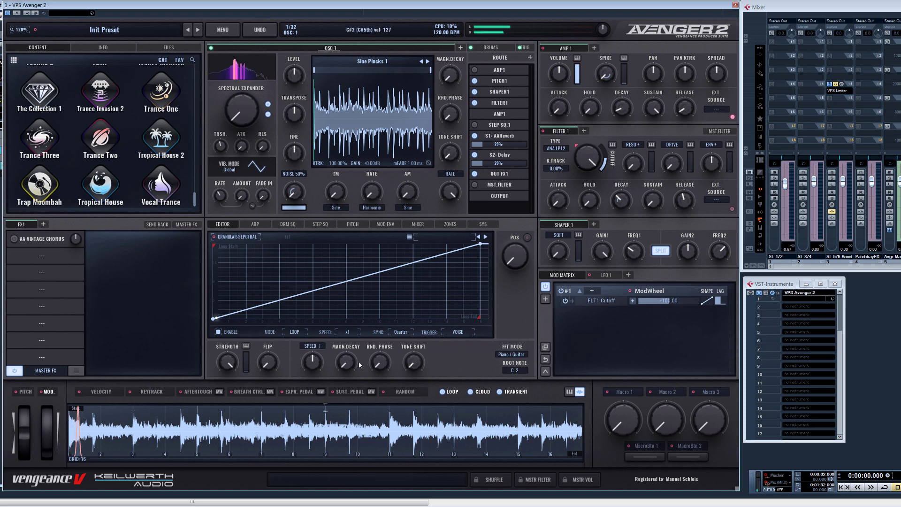
{"action": "left_click_drag", "start_coordinate": [360, 365], "coordinate": [339, 279]}
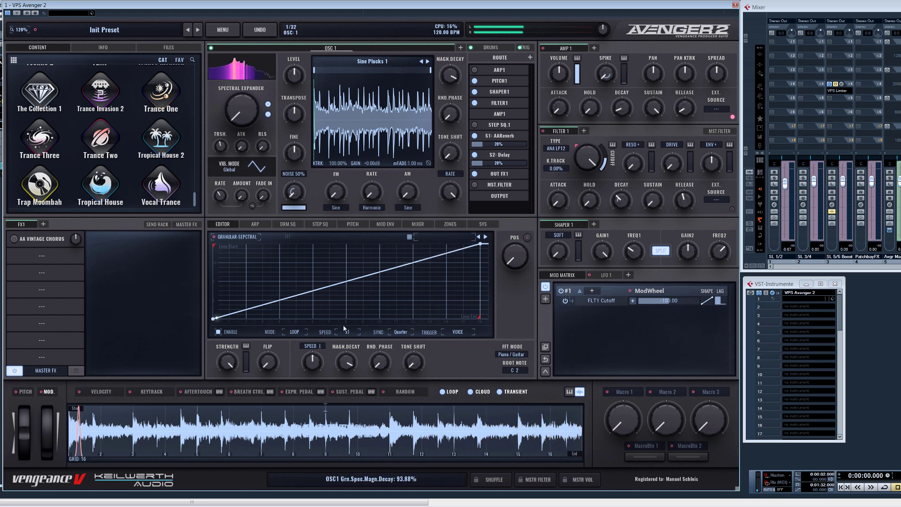
{"action": "left_click_drag", "start_coordinate": [341, 345], "coordinate": [367, 449]}
{"action": "left_click_drag", "start_coordinate": [347, 357], "coordinate": [369, 427]}
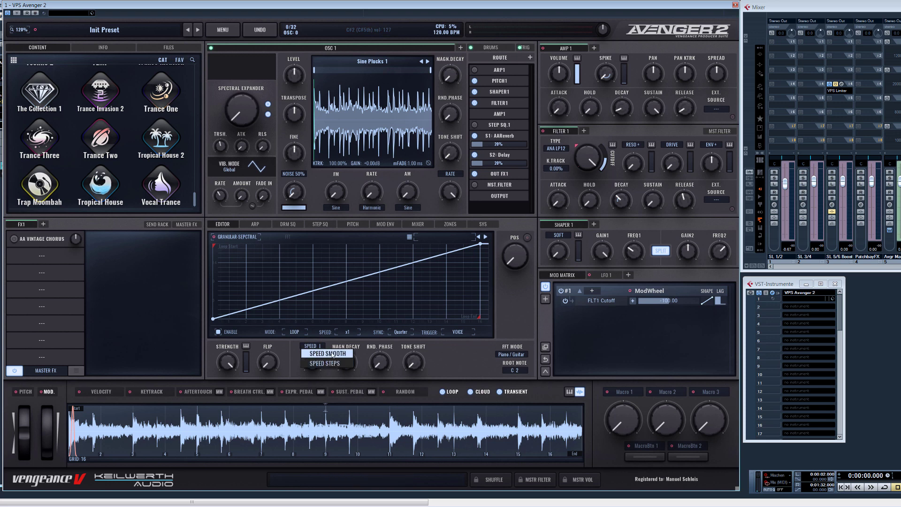
Switch the granular envelope to Speed Smooth at 0.12 and raise the random phase.
{"action": "left_click", "coordinate": [328, 354]}
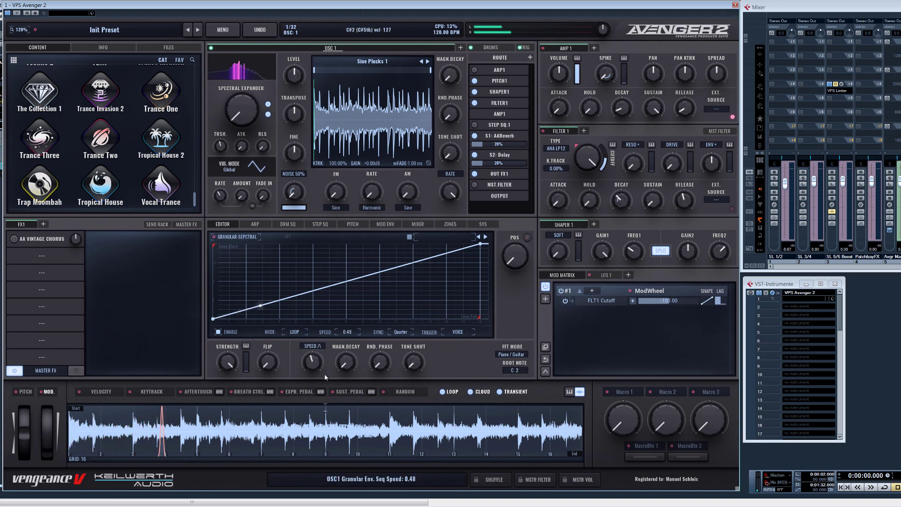
{"action": "left_click_drag", "start_coordinate": [324, 374], "coordinate": [348, 416]}
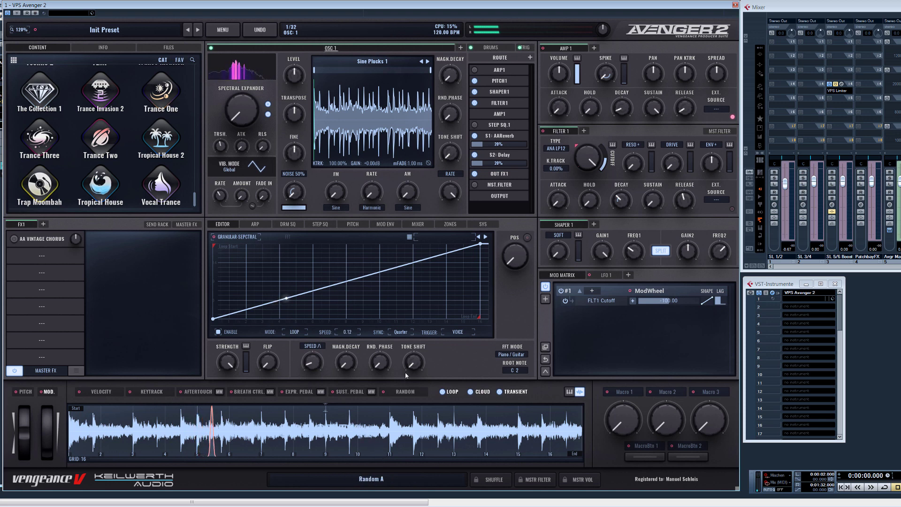
{"action": "left_click_drag", "start_coordinate": [381, 365], "coordinate": [374, 311]}
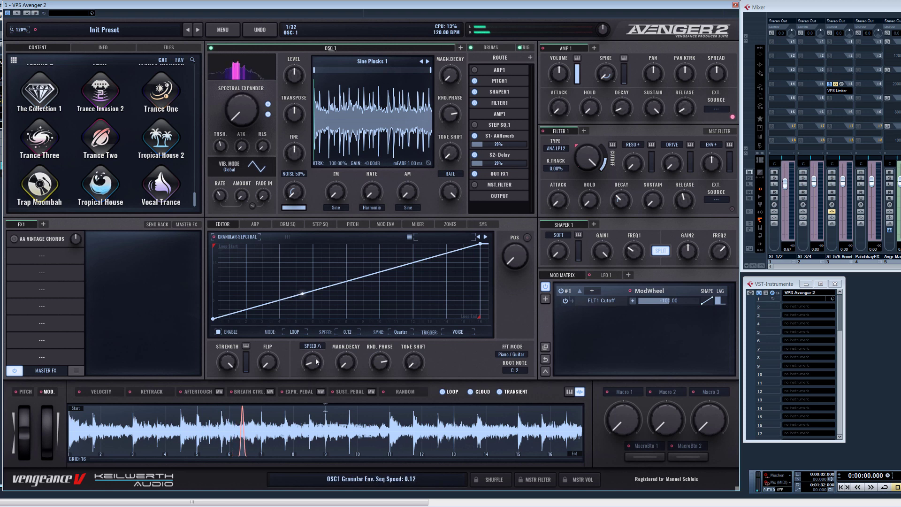
Vary the granular envelope speed up and down, settling on 0.50.
{"action": "left_click_drag", "start_coordinate": [317, 308], "coordinate": [358, 179]}
{"action": "left_click_drag", "start_coordinate": [312, 365], "coordinate": [326, 391]}
{"action": "left_click_drag", "start_coordinate": [341, 432], "coordinate": [359, 466]}
Set the FFT mode to Pad / Smear and slow the granular envelope speed to 0.18.
{"action": "left_click", "coordinate": [512, 354]}
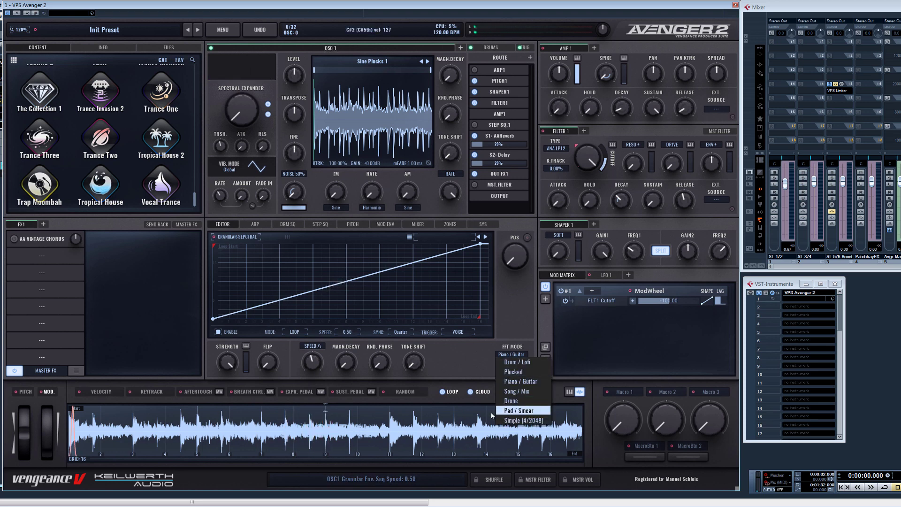
{"action": "left_click", "coordinate": [529, 411]}
{"action": "left_click_drag", "start_coordinate": [313, 365], "coordinate": [342, 413]}
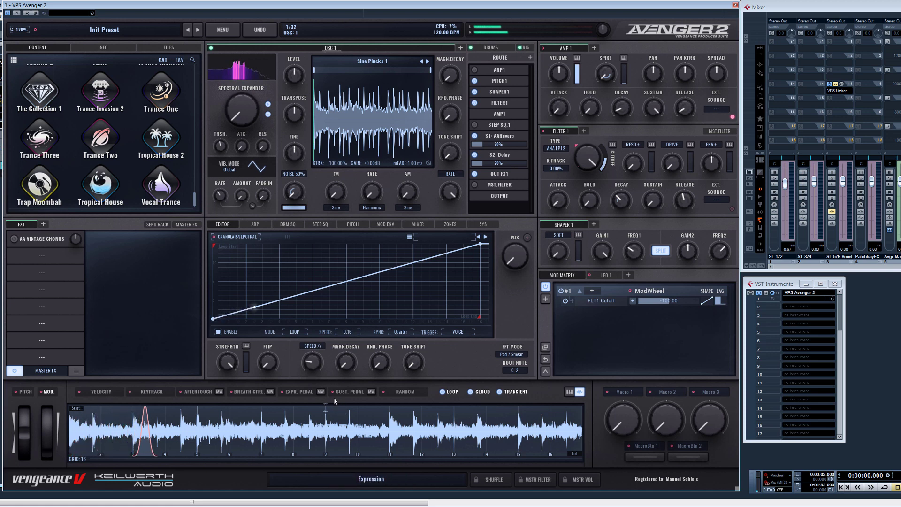
Raise the magnitude decay past halfway and try full random phase before returning the phase to zero.
{"action": "left_click_drag", "start_coordinate": [348, 360], "coordinate": [353, 305]}
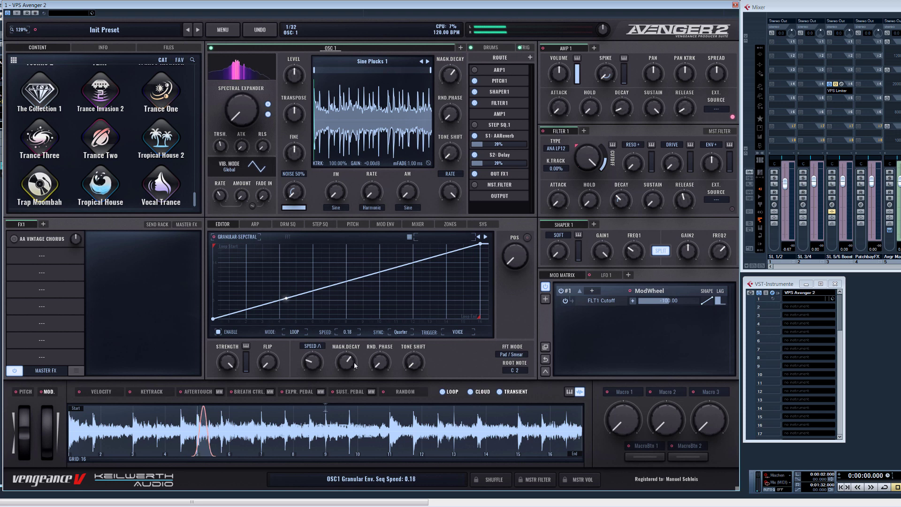
{"action": "left_click_drag", "start_coordinate": [413, 364], "coordinate": [389, 275]}
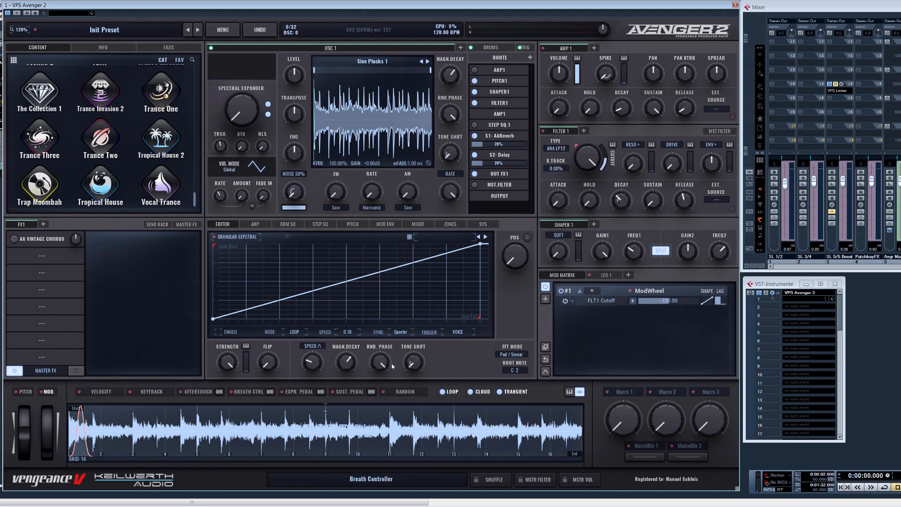
{"action": "left_click_drag", "start_coordinate": [383, 365], "coordinate": [378, 450]}
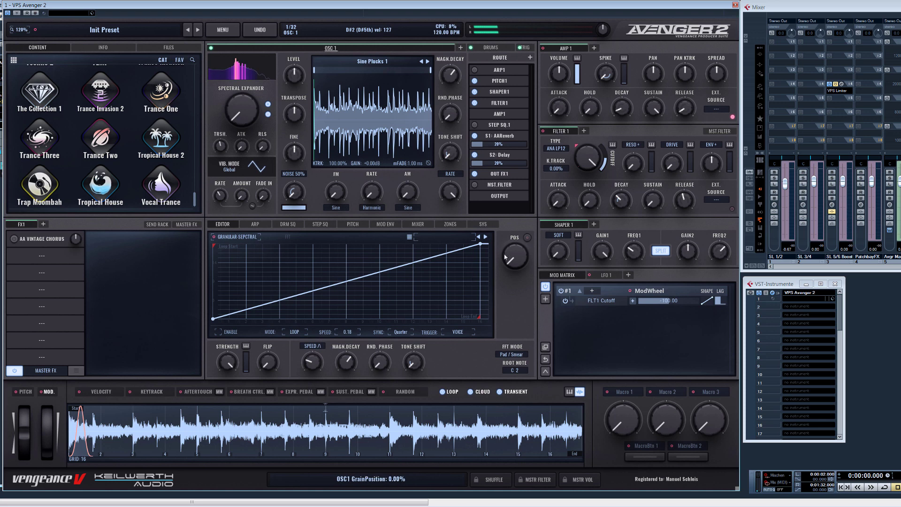
Set the grain position to about 34% and switch the FFT mode to Drone.
{"action": "left_click_drag", "start_coordinate": [505, 257], "coordinate": [511, 230]}
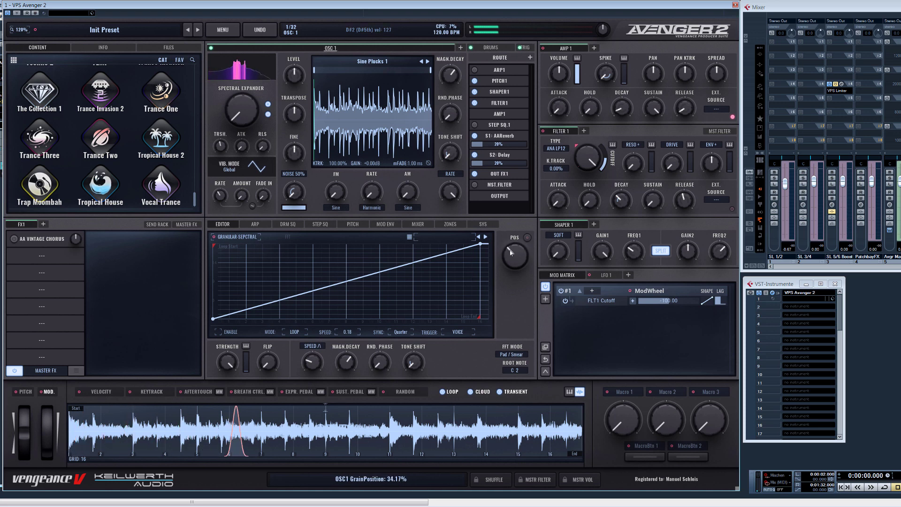
{"action": "left_click", "coordinate": [511, 359]}
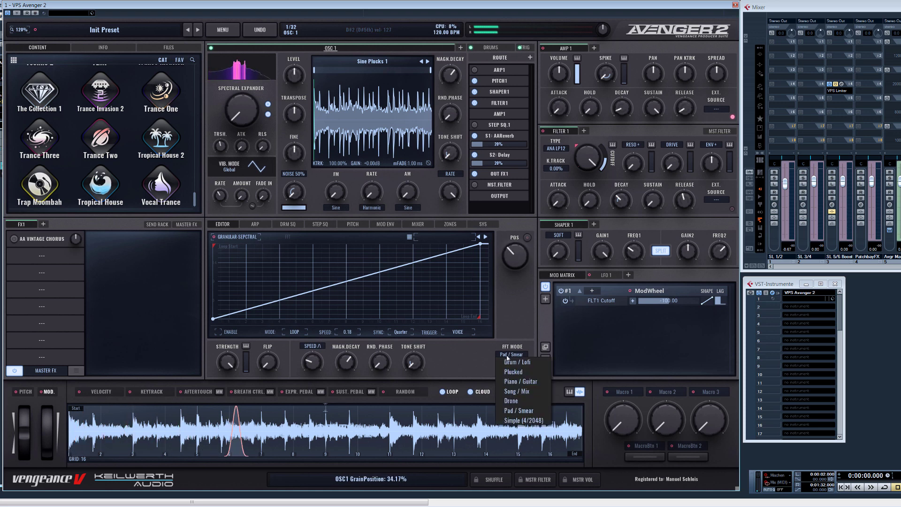
{"action": "left_click", "coordinate": [514, 400]}
Move the grain position to about 45% and raise the random phase to about 85%.
{"action": "mouse_move", "coordinate": [514, 260]}
{"action": "left_mouse_down"}
{"action": "mouse_move", "coordinate": [513, 200]}
{"action": "mouse_move", "coordinate": [488, 161]}
{"action": "left_mouse_up"}
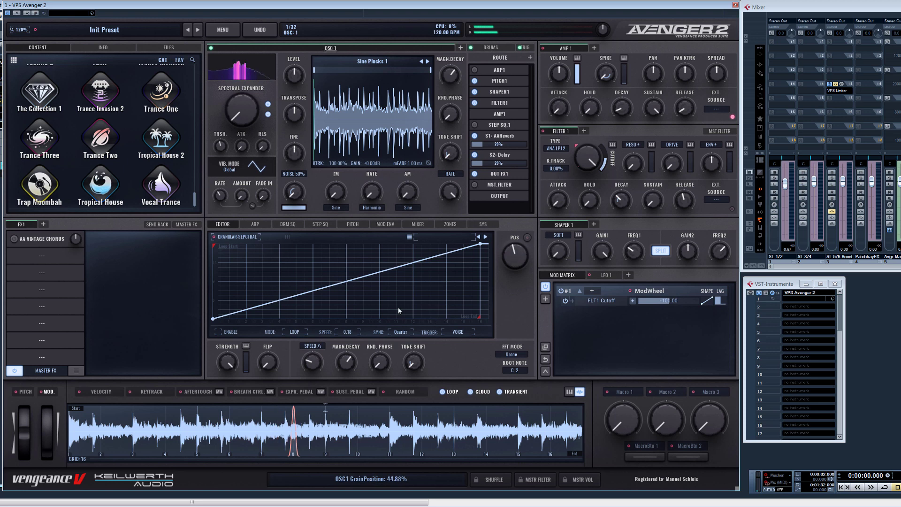
{"action": "left_click_drag", "start_coordinate": [384, 363], "coordinate": [381, 353]}
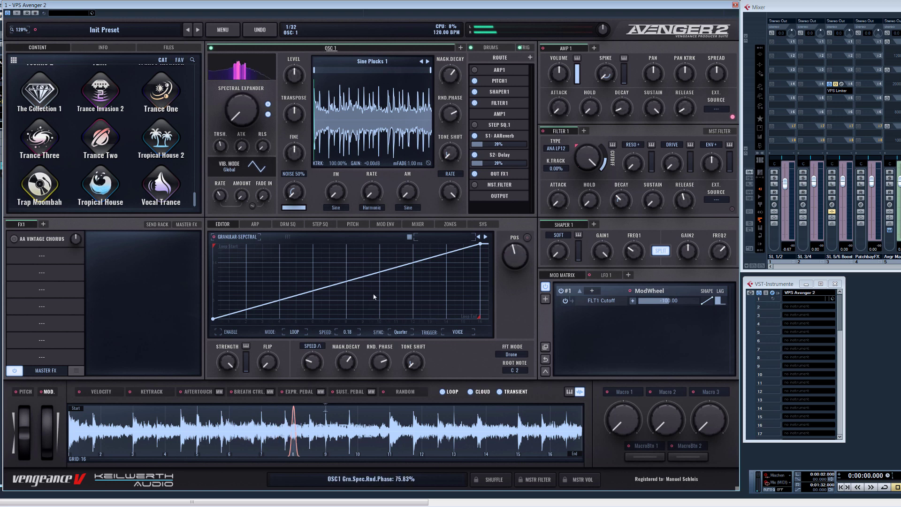
{"action": "left_click_drag", "start_coordinate": [374, 296], "coordinate": [374, 259]}
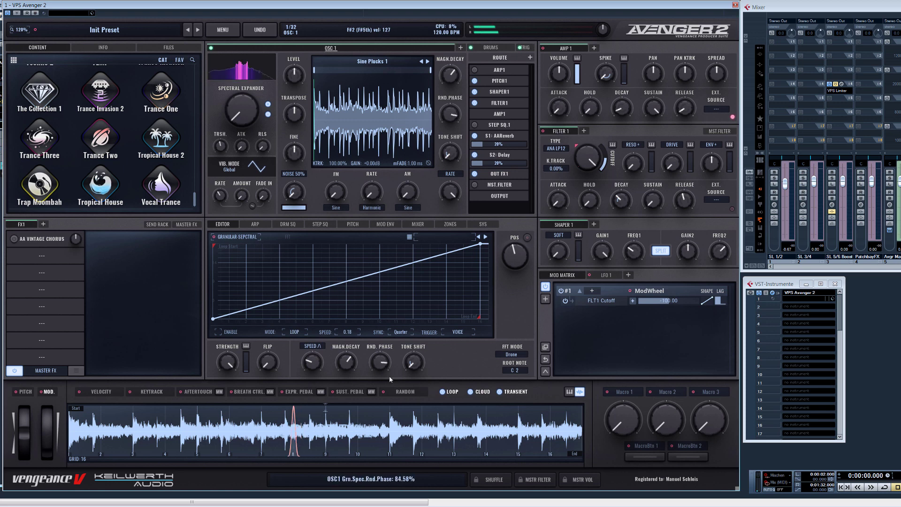
Reset the granular envelope speed to 1.00 and try out the tone shift.
{"action": "double_click", "coordinate": [308, 361]}
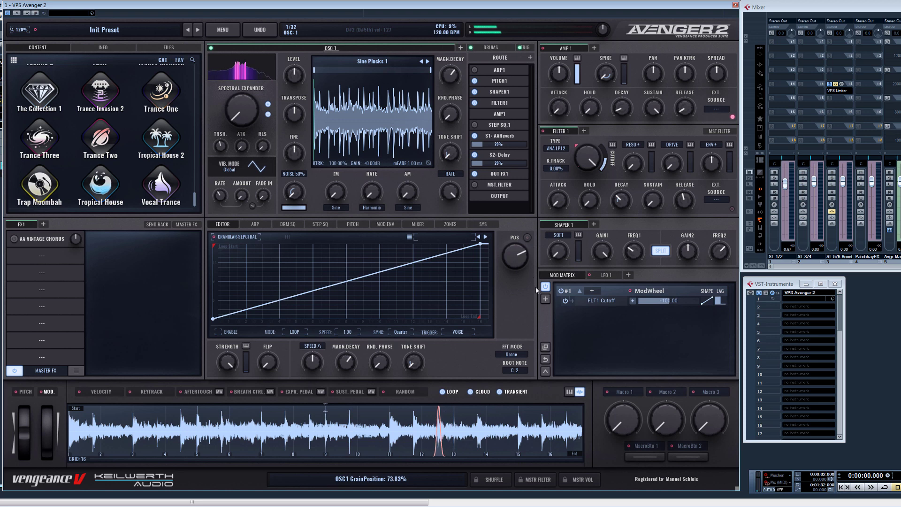
{"action": "left_click_drag", "start_coordinate": [415, 362], "coordinate": [423, 318]}
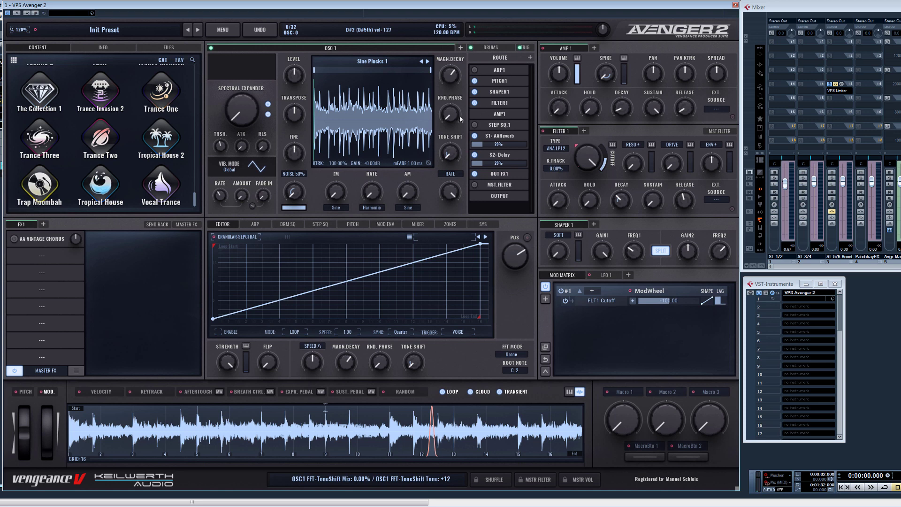
Load the spectral sample Voices Female 1 Dry from the Melodic Techno 1 collection into oscillator 1.
{"action": "left_click", "coordinate": [382, 64]}
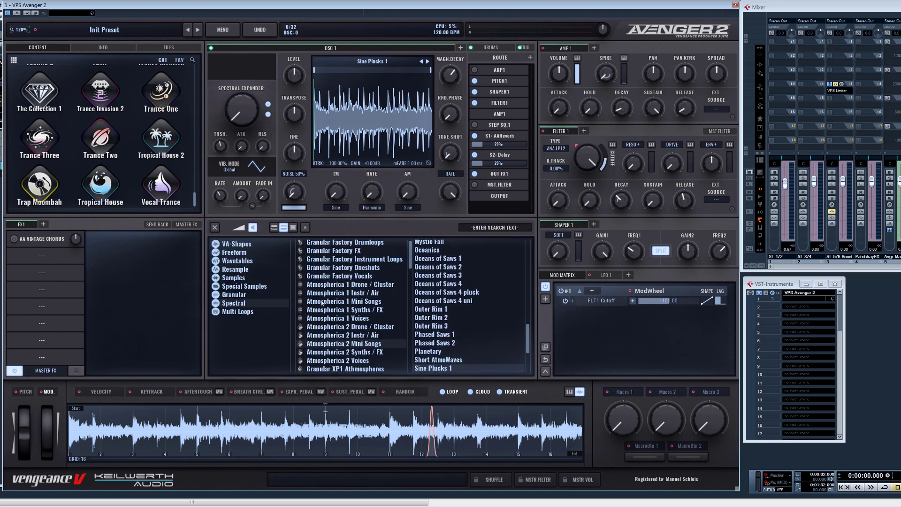
{"action": "scroll", "coordinate": [318, 303], "scroll_direction": "down", "scroll_amount": 1}
{"action": "scroll", "coordinate": [318, 303], "scroll_direction": "down", "scroll_amount": 10}
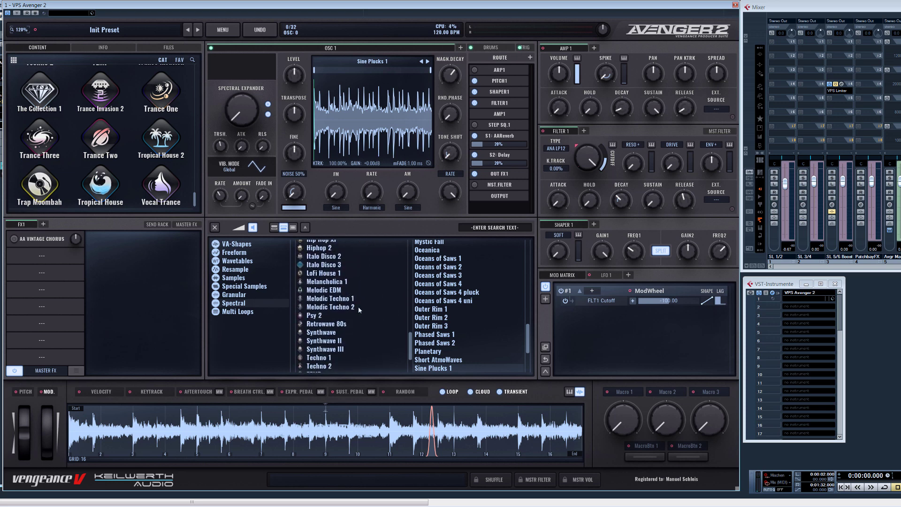
{"action": "left_click", "coordinate": [358, 300]}
{"action": "scroll", "coordinate": [468, 294], "scroll_direction": "down", "scroll_amount": 15}
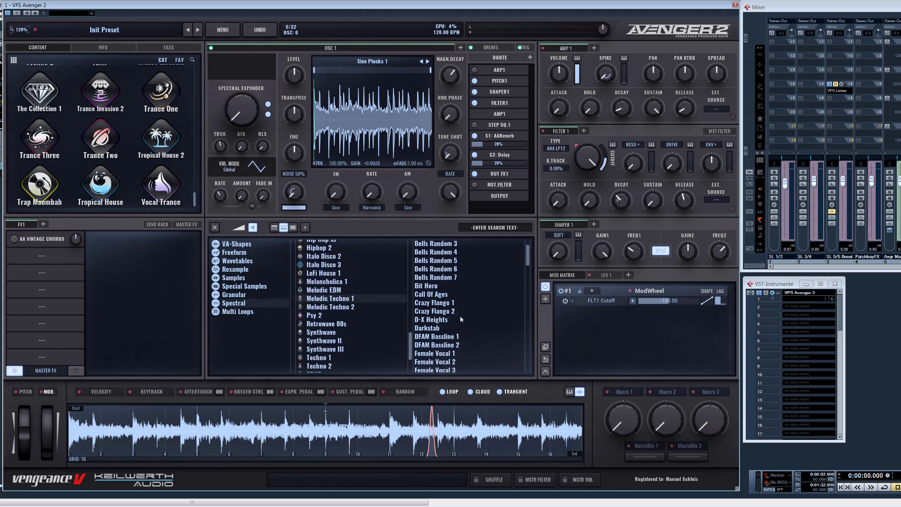
{"action": "scroll", "coordinate": [471, 329], "scroll_direction": "down", "scroll_amount": 10}
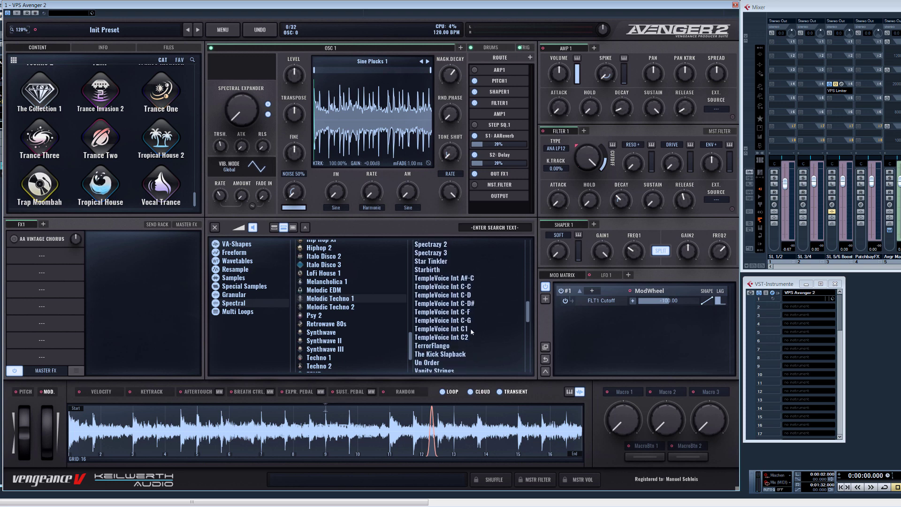
{"action": "scroll", "coordinate": [478, 333], "scroll_direction": "up", "scroll_amount": 3}
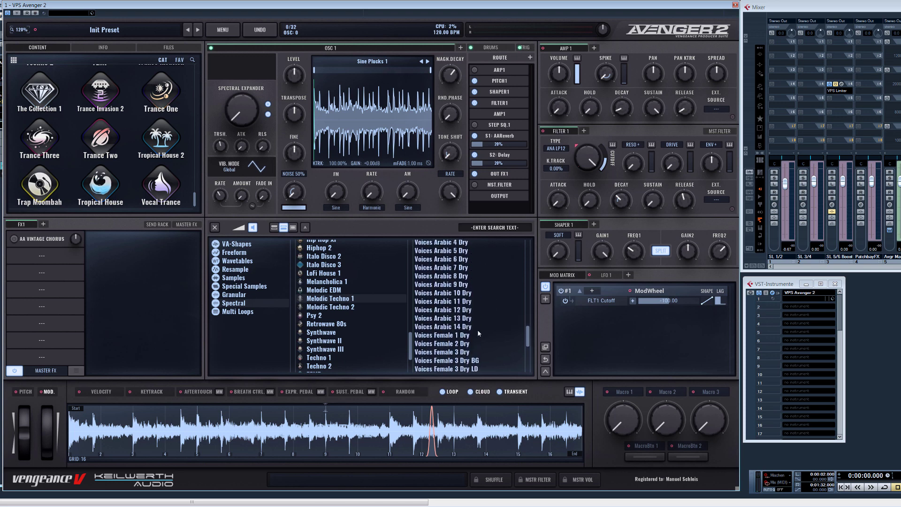
{"action": "double_click", "coordinate": [461, 336]}
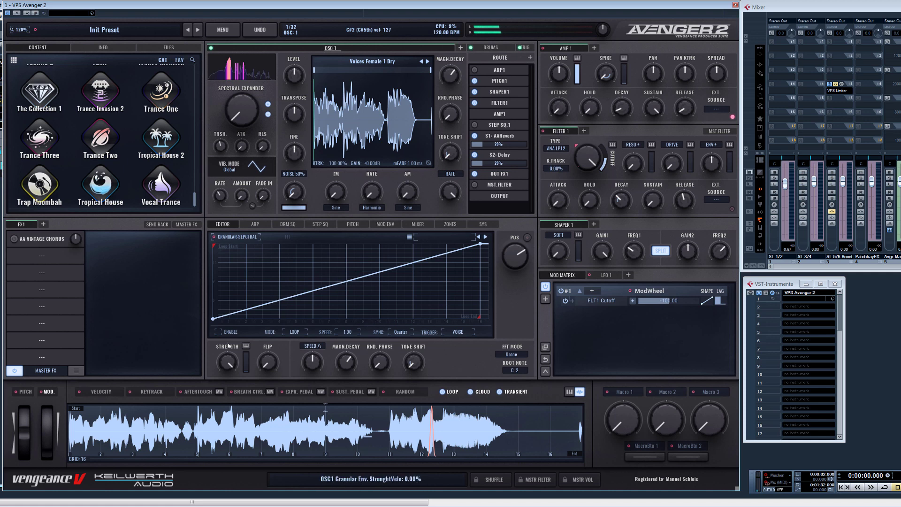
Lower the grain position to zero with the granular envelope enabled, and set the FFT mode to Song / Mix.
{"action": "left_click_drag", "start_coordinate": [515, 258], "coordinate": [527, 384]}
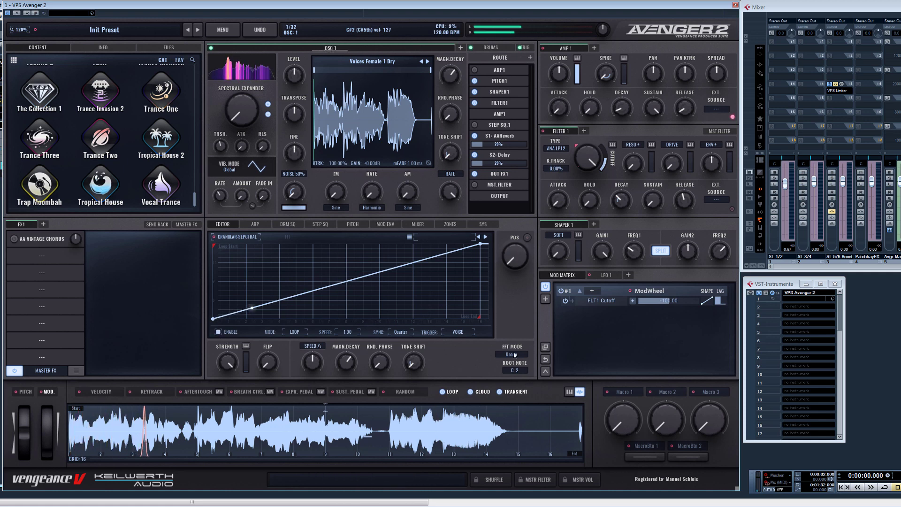
{"action": "left_click", "coordinate": [511, 354]}
{"action": "left_click", "coordinate": [533, 396]}
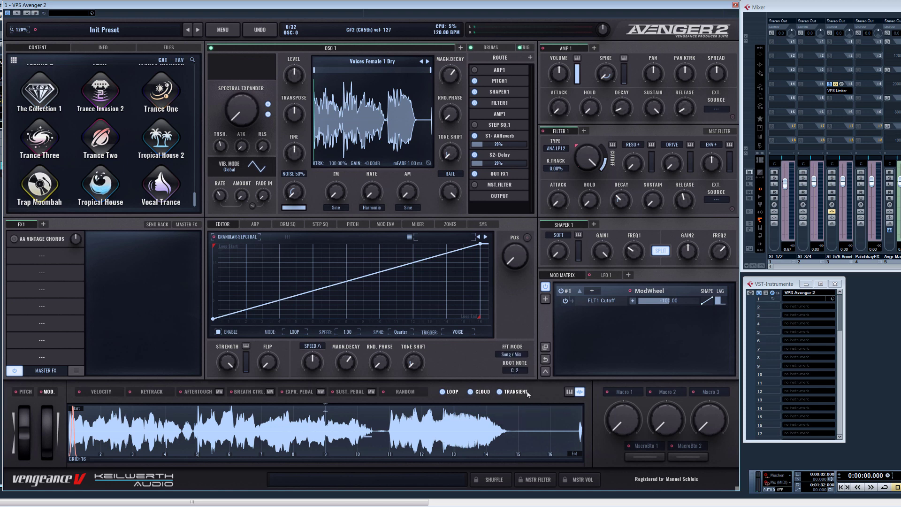
Set the granular envelope speed to 0.36 and turn the magnitude decay all the way down.
{"action": "left_click_drag", "start_coordinate": [312, 360], "coordinate": [312, 363]}
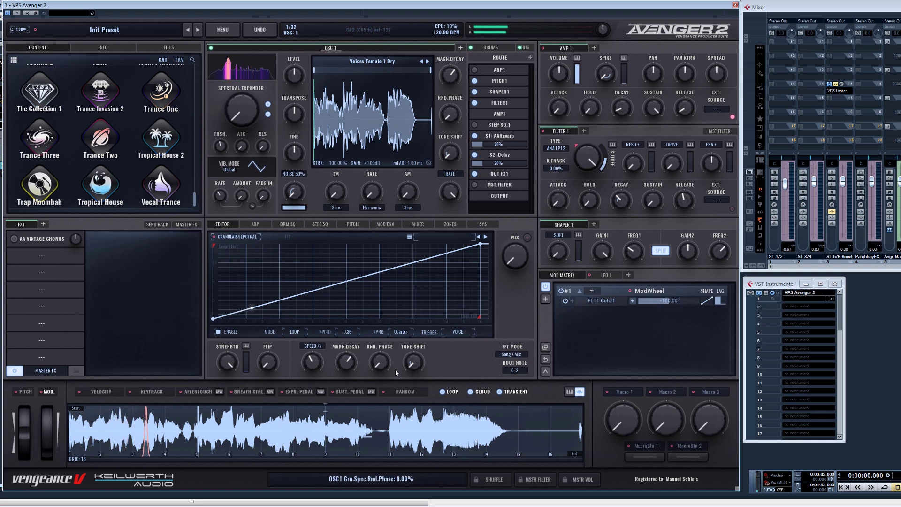
{"action": "left_click_drag", "start_coordinate": [358, 371], "coordinate": [356, 432]}
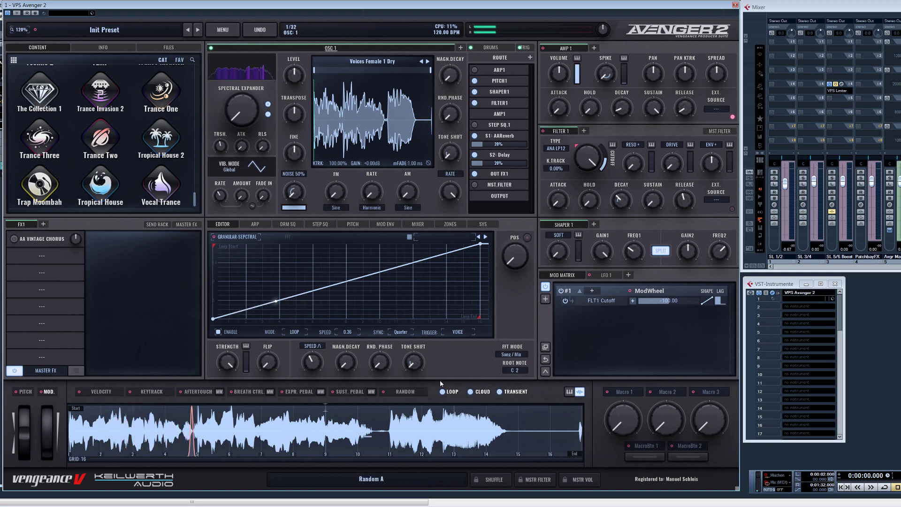
Try out a 51% tone shift mix, the vibrato amount and the random phase, returning each to zero.
{"action": "left_click_drag", "start_coordinate": [415, 366], "coordinate": [424, 319]}
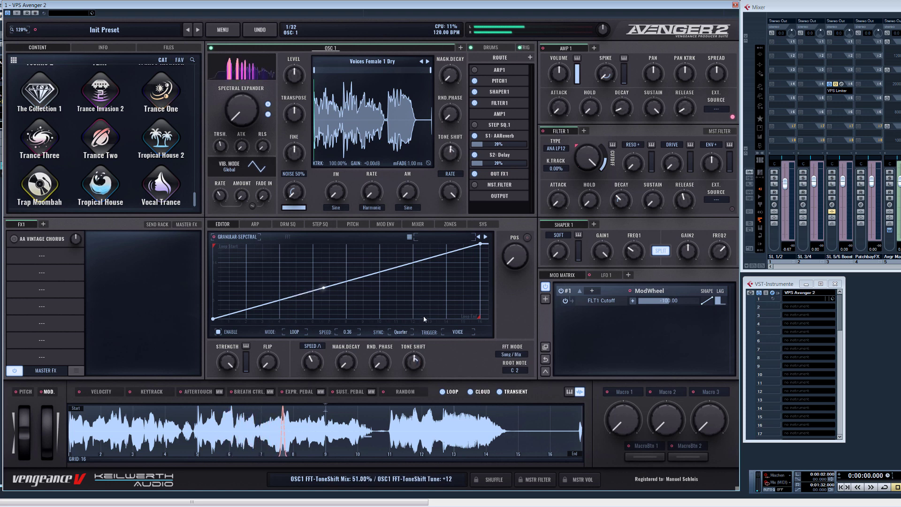
{"action": "left_click_drag", "start_coordinate": [430, 351], "coordinate": [430, 366]}
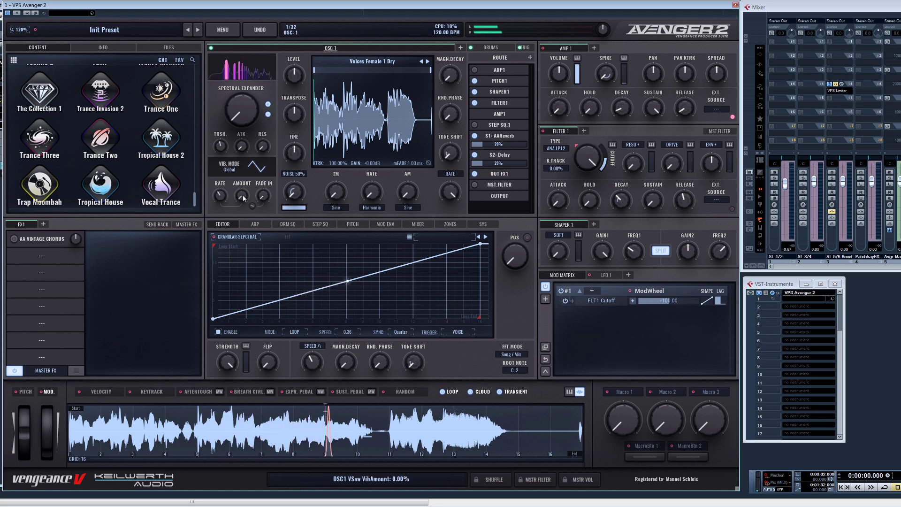
{"action": "left_click_drag", "start_coordinate": [243, 198], "coordinate": [238, 176]}
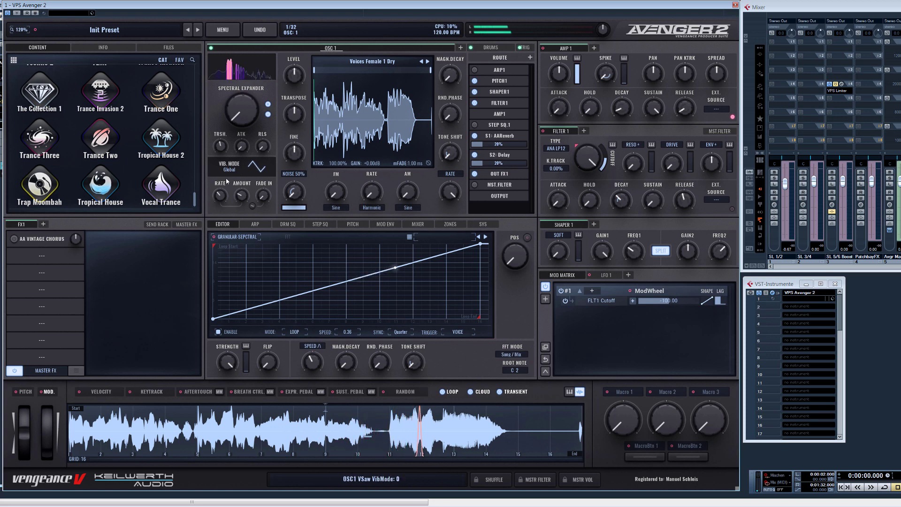
{"action": "left_click_drag", "start_coordinate": [379, 362], "coordinate": [380, 295]}
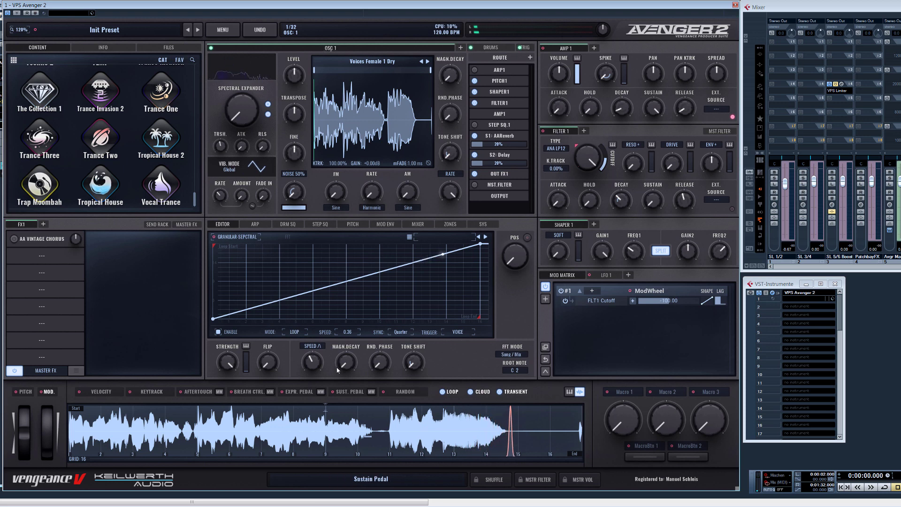
Set the granular envelope speed to 0.58 and try out the oscillator's transpose, leaving it at 0.
{"action": "left_click_drag", "start_coordinate": [337, 370], "coordinate": [318, 381]}
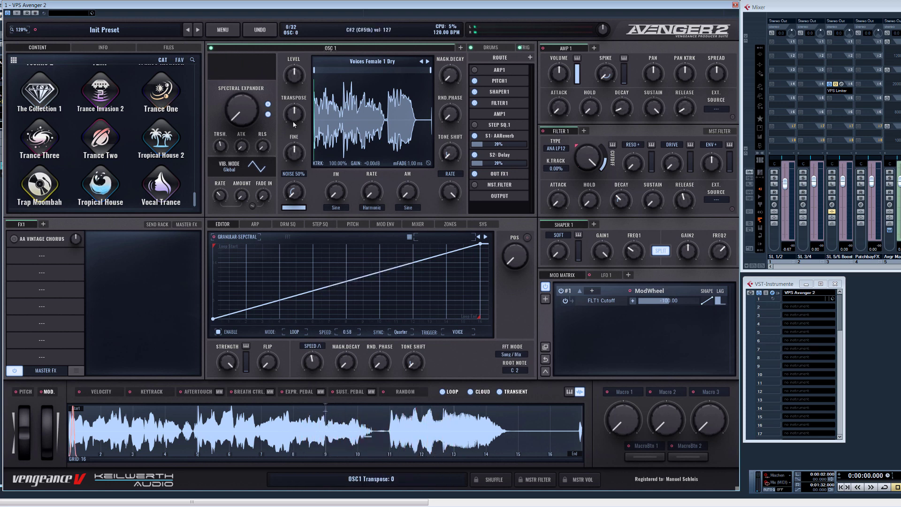
{"action": "mouse_move", "coordinate": [293, 124]}
{"action": "left_mouse_down"}
{"action": "mouse_move", "coordinate": [296, 117]}
{"action": "mouse_move", "coordinate": [296, 132]}
{"action": "mouse_move", "coordinate": [296, 120]}
{"action": "left_mouse_up"}
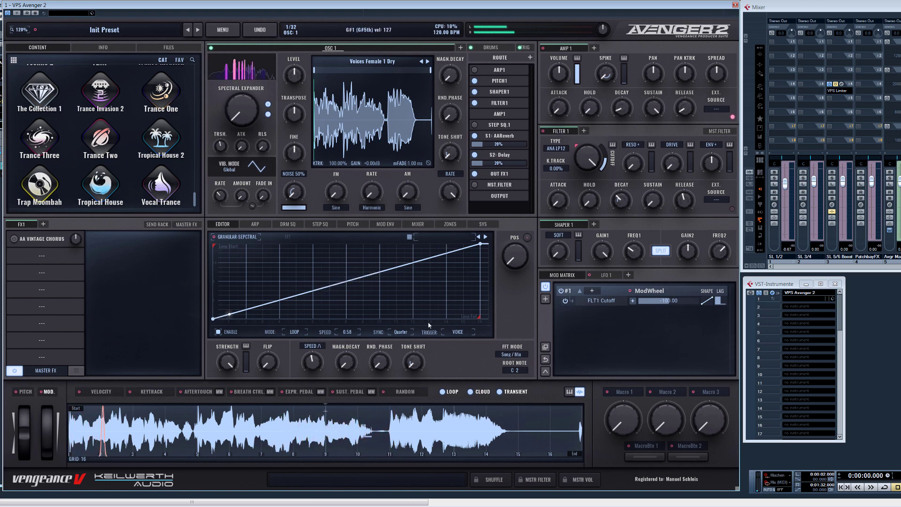
Reverse the granular envelope curve and raise the magnitude decay to about 64%.
{"action": "right_click", "coordinate": [327, 278]}
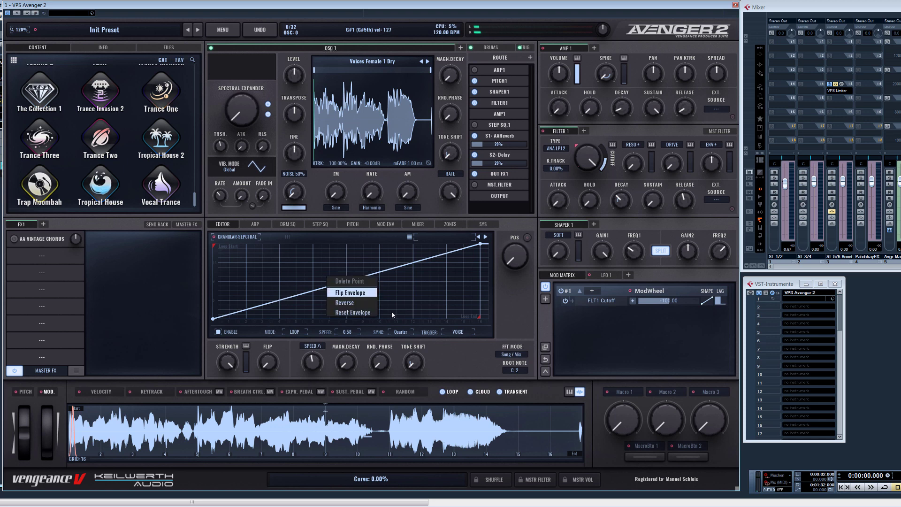
{"action": "left_click", "coordinate": [360, 303]}
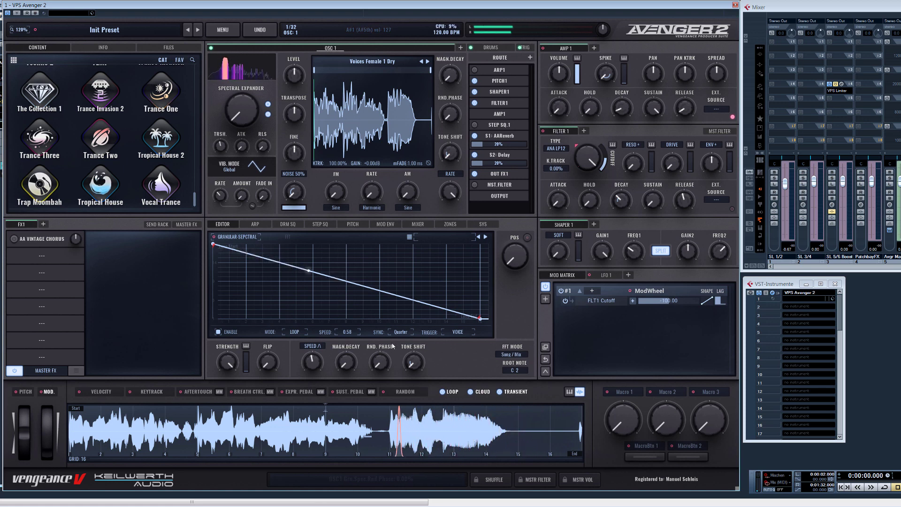
{"action": "left_click_drag", "start_coordinate": [344, 367], "coordinate": [368, 310]}
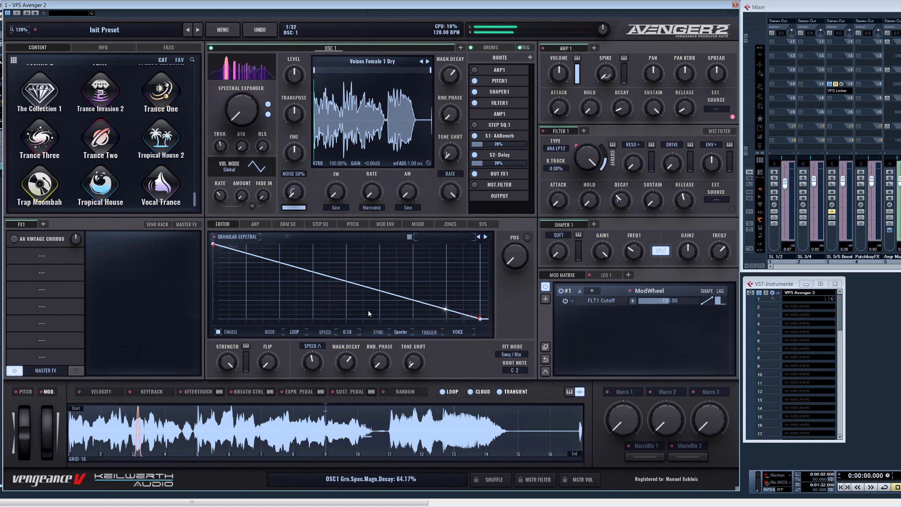
Reset the granular envelope to its rising ramp and disable the envelope.
{"action": "right_click", "coordinate": [366, 274]}
{"action": "left_click", "coordinate": [407, 310]}
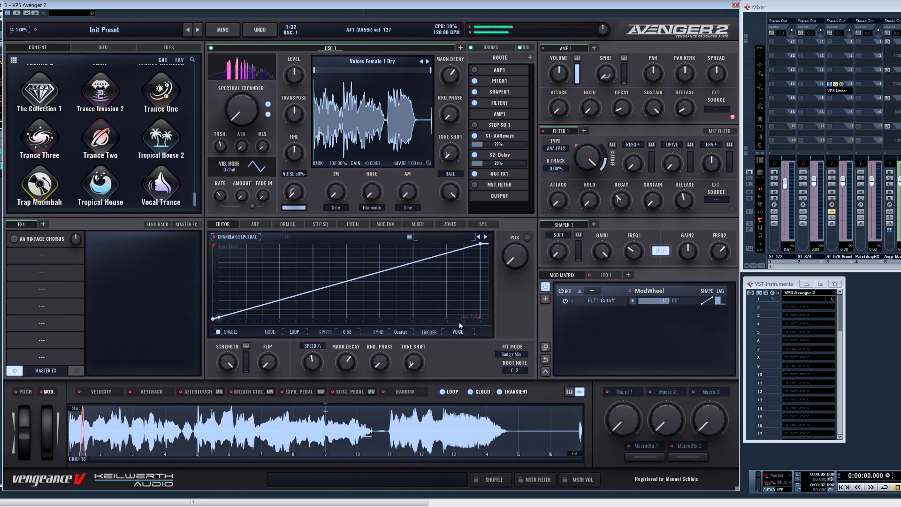
{"action": "left_click", "coordinate": [218, 332]}
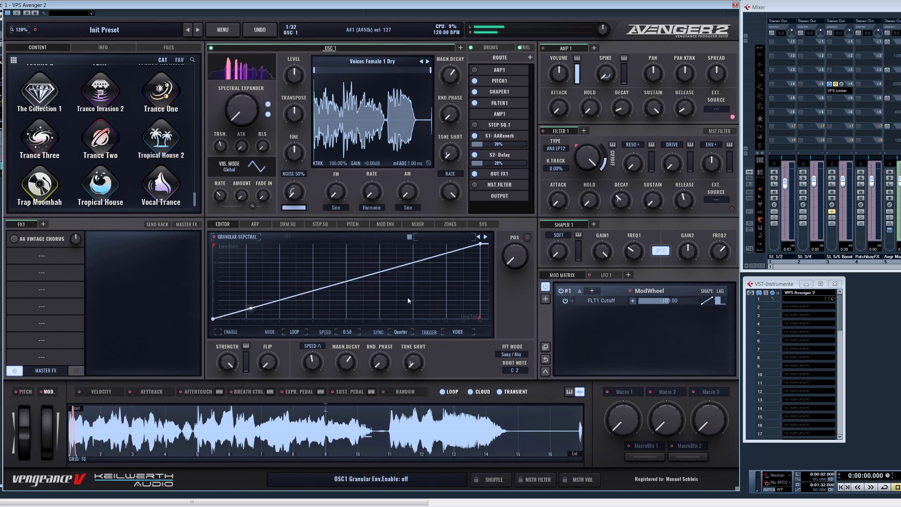
Raise the grain position to just below halfway and set the FFT mode to Piano / Guitar.
{"action": "left_click_drag", "start_coordinate": [515, 258], "coordinate": [509, 240]}
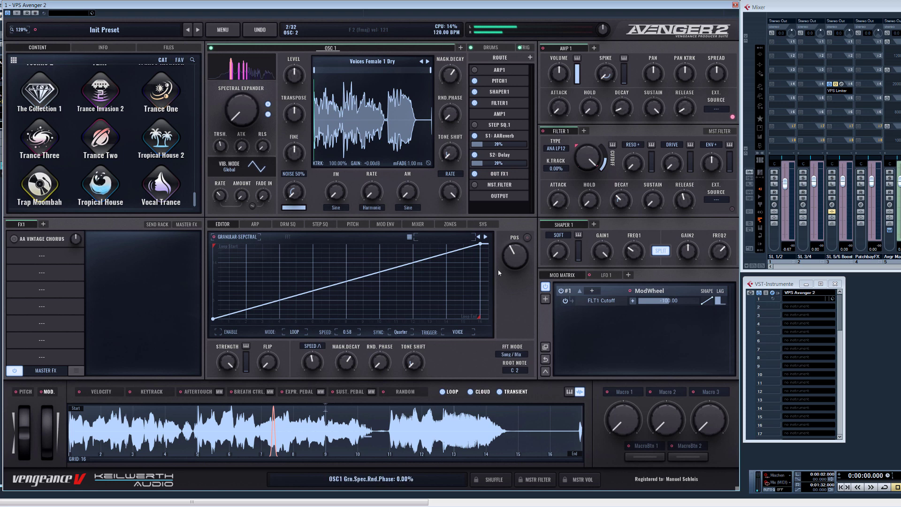
{"action": "left_click", "coordinate": [521, 354]}
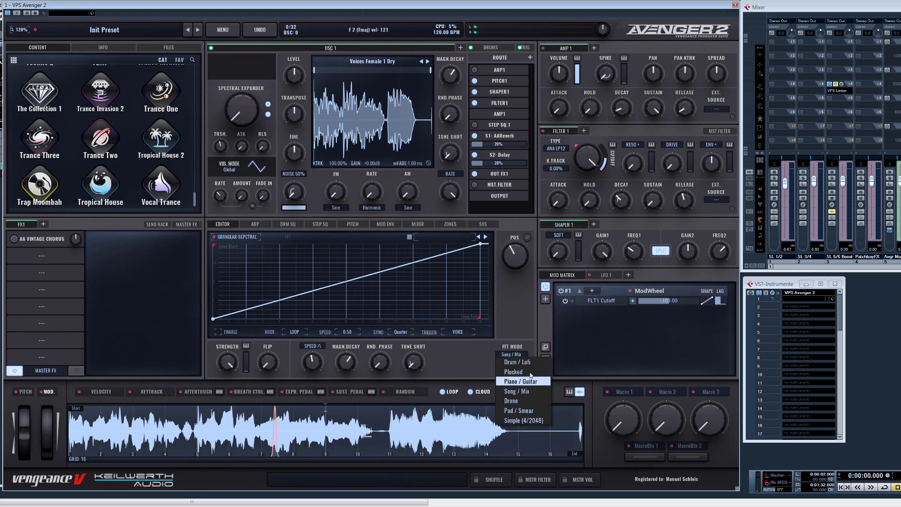
{"action": "left_click", "coordinate": [535, 382]}
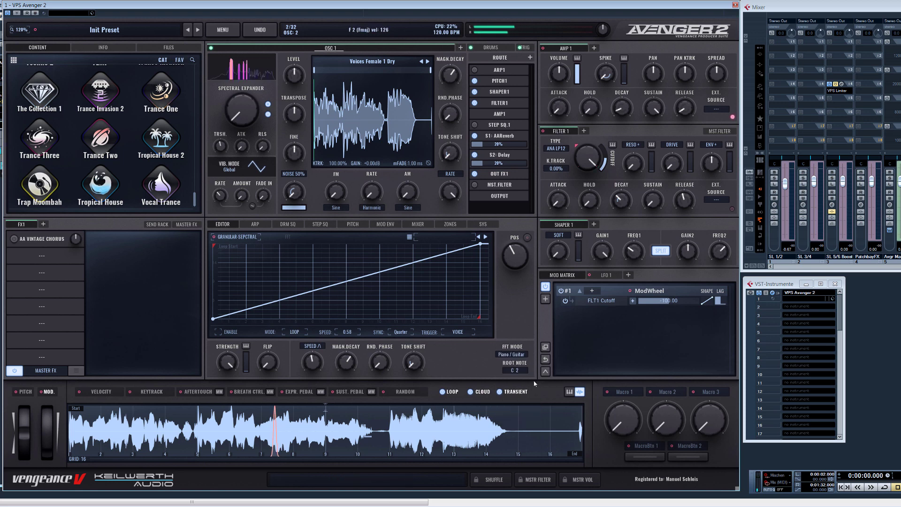
{"action": "left_click", "coordinate": [522, 356]}
{"action": "left_click", "coordinate": [520, 381]}
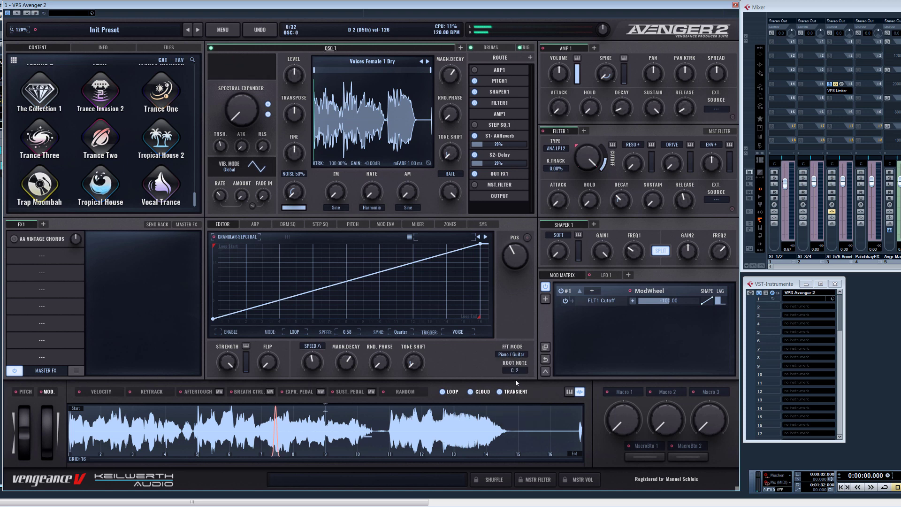
Compare the Plucked and Pad / Smear FFT modes on the held voice grain, ending on Plucked.
{"action": "left_click", "coordinate": [516, 355]}
{"action": "left_click", "coordinate": [519, 372]}
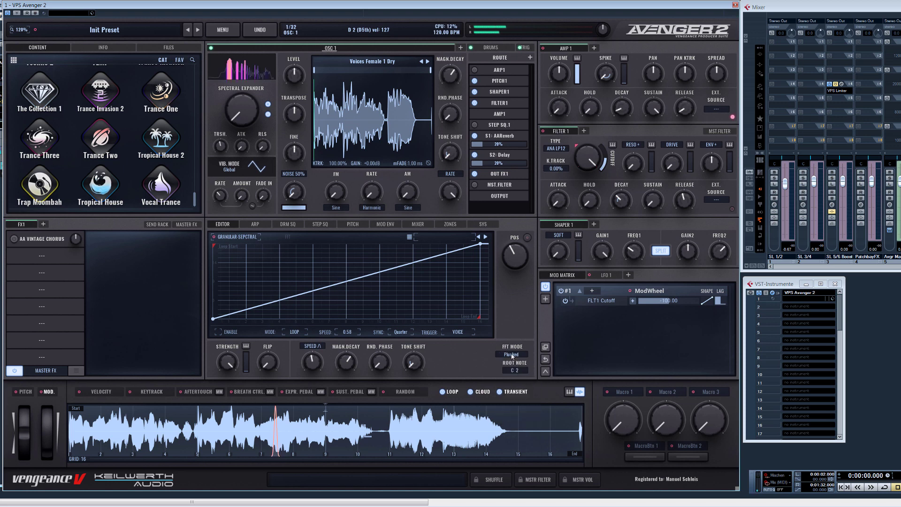
{"action": "left_click", "coordinate": [512, 356]}
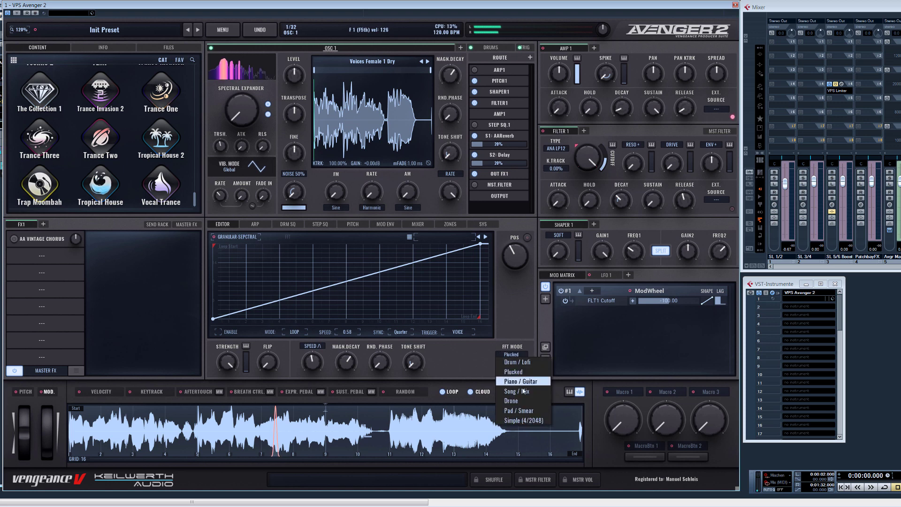
{"action": "left_click", "coordinate": [528, 411]}
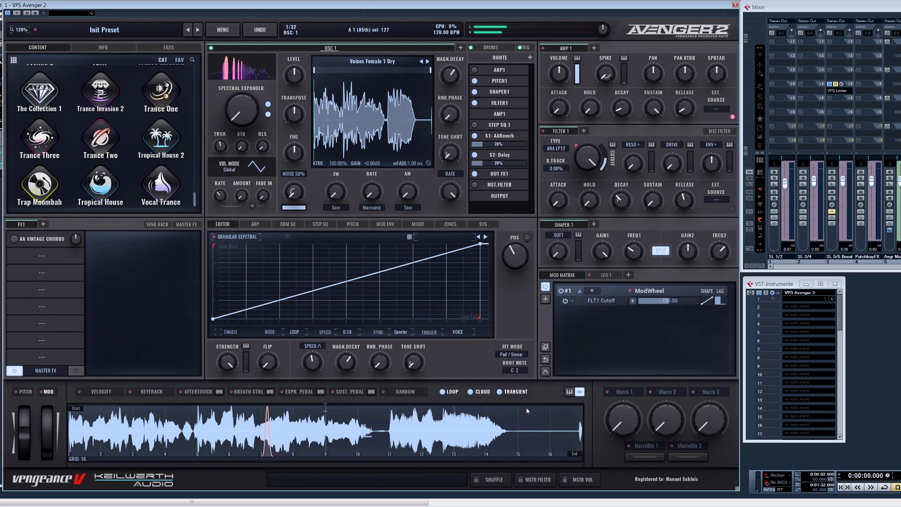
{"action": "left_click", "coordinate": [516, 355]}
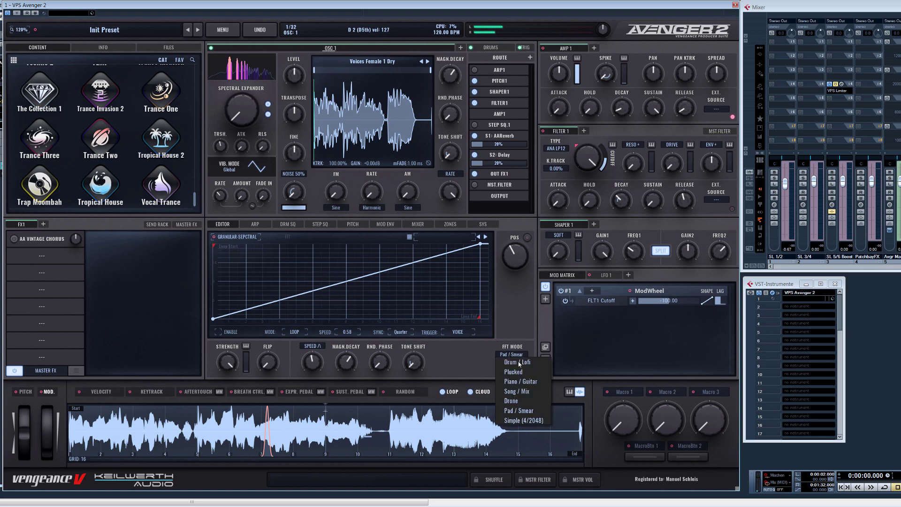
{"action": "left_click", "coordinate": [520, 372]}
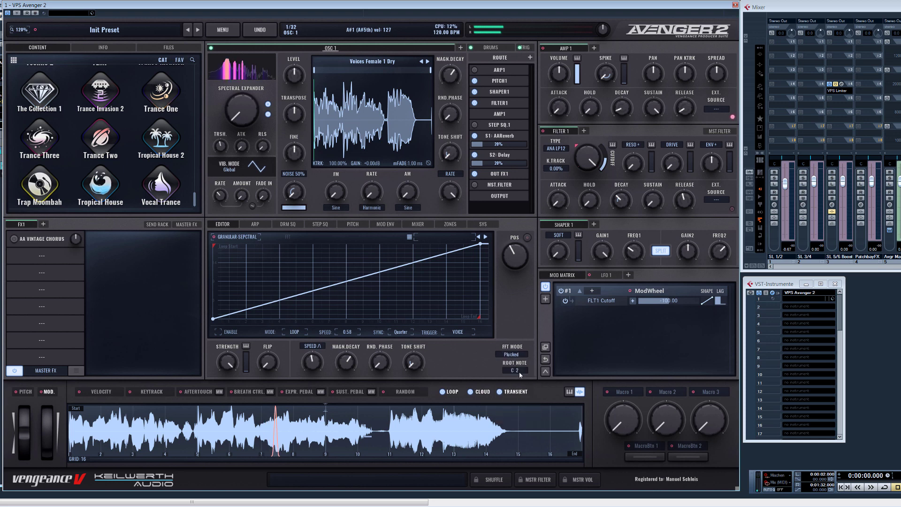
Try out the tone shift and set the FFT mode back to Song / Mix.
{"action": "left_click_drag", "start_coordinate": [414, 363], "coordinate": [380, 337]}
{"action": "left_click", "coordinate": [511, 354]}
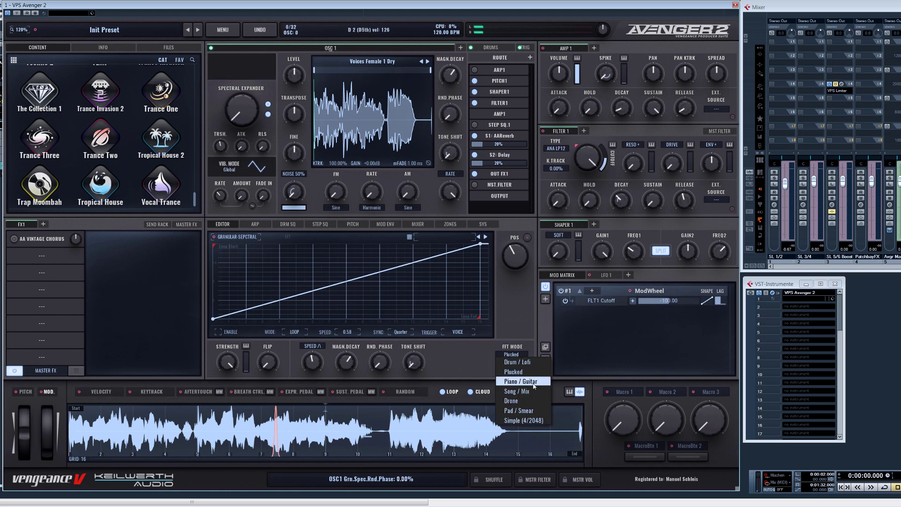
{"action": "left_click", "coordinate": [512, 393]}
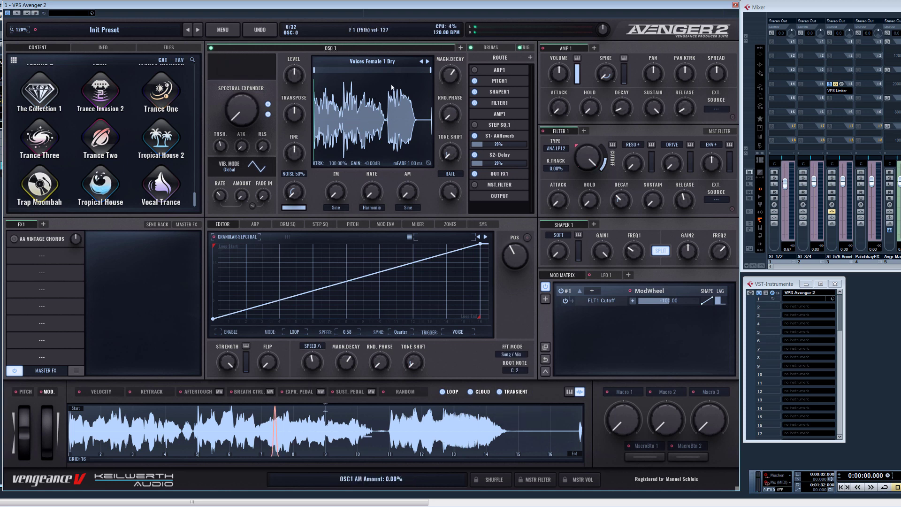
Load the spectral sample Beat1 from the Hip Hop XP collection into oscillator 1.
{"action": "left_click", "coordinate": [377, 59]}
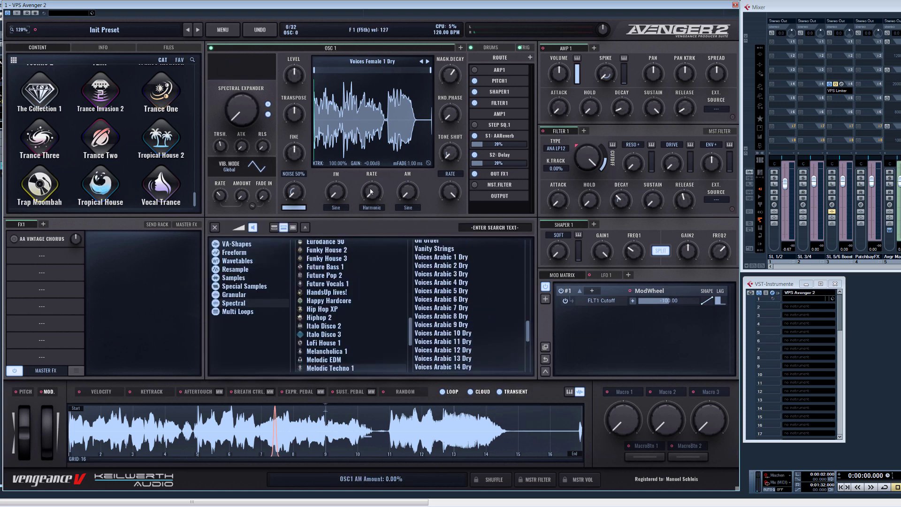
{"action": "left_click", "coordinate": [342, 310]}
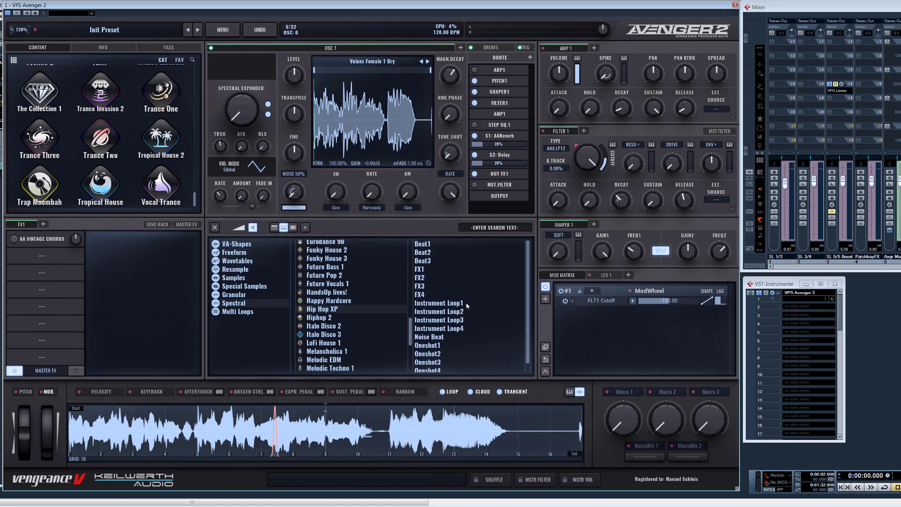
{"action": "double_click", "coordinate": [428, 247]}
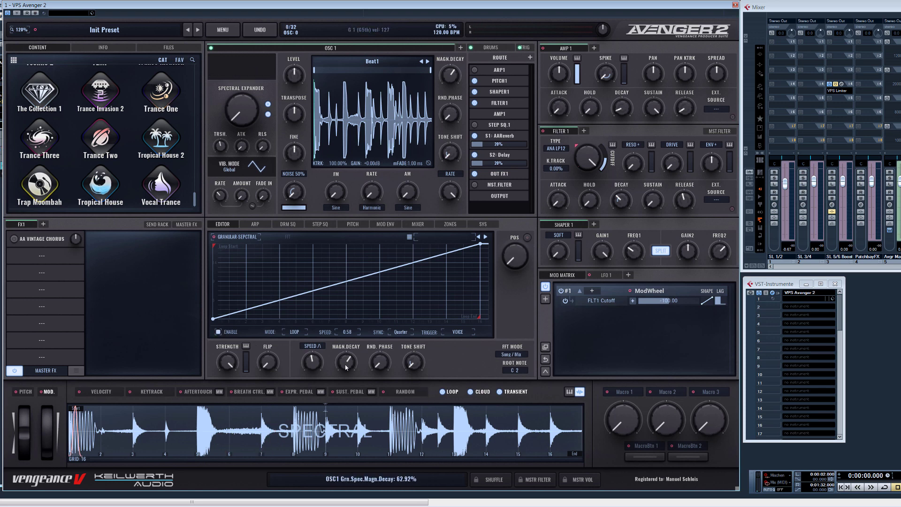
Raise the granular envelope speed, set the FFT mode to Drum / Lofi and raise the magn. decay to about 90.83%.
{"action": "left_click_drag", "start_coordinate": [313, 375], "coordinate": [320, 393]}
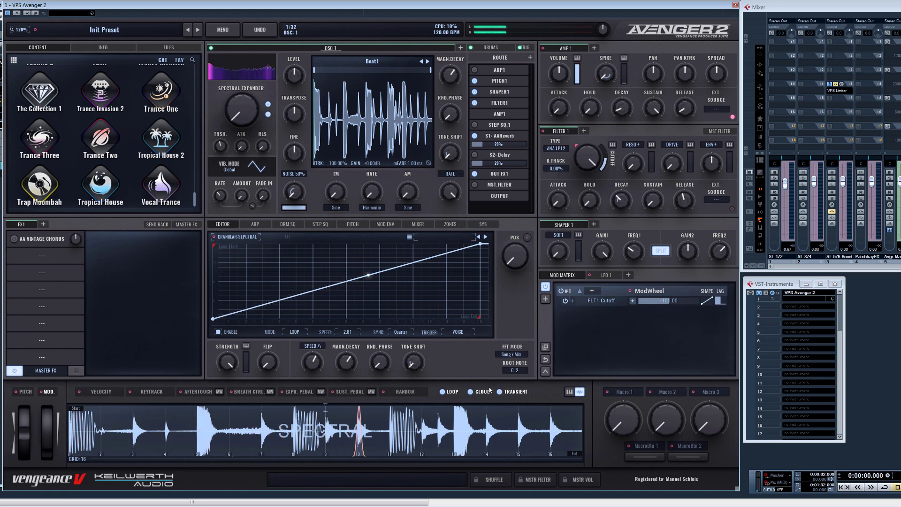
{"action": "left_click", "coordinate": [511, 354]}
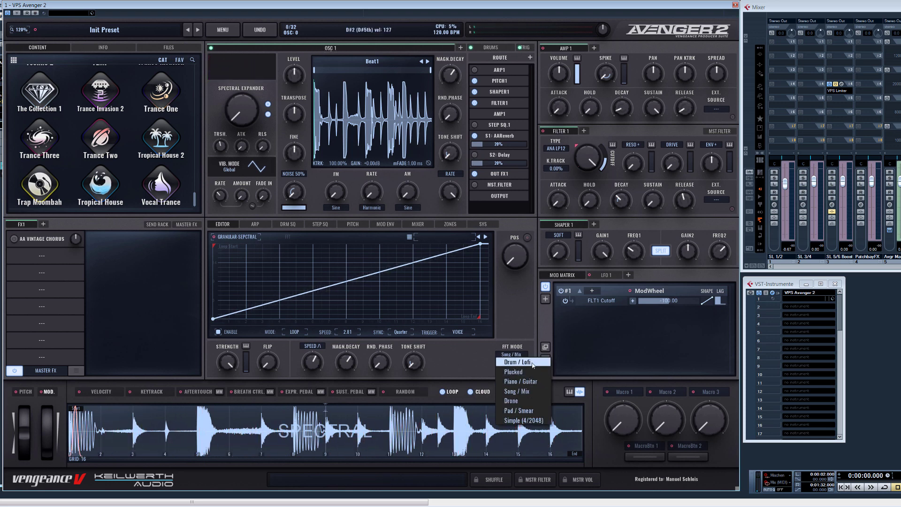
{"action": "left_click", "coordinate": [526, 363]}
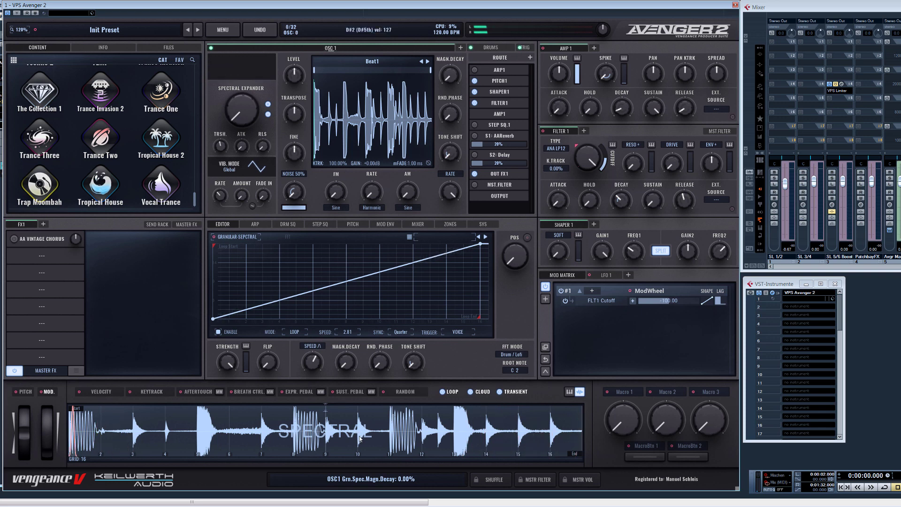
{"action": "left_click_drag", "start_coordinate": [346, 365], "coordinate": [347, 302]}
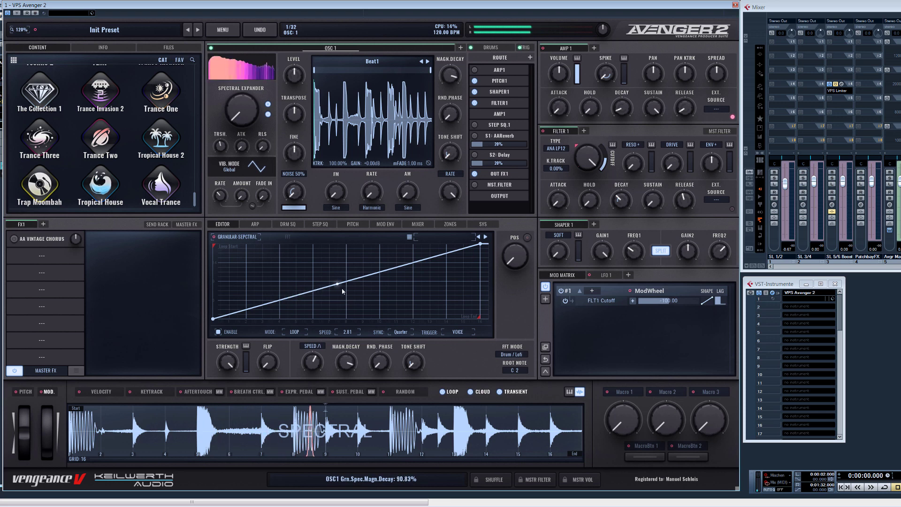
Set LFO 1 to the Random Square shape with 100% offset and assign it to the granular envelope speed.
{"action": "left_click", "coordinate": [606, 275]}
{"action": "left_click", "coordinate": [610, 308]}
{"action": "left_click", "coordinate": [609, 333]}
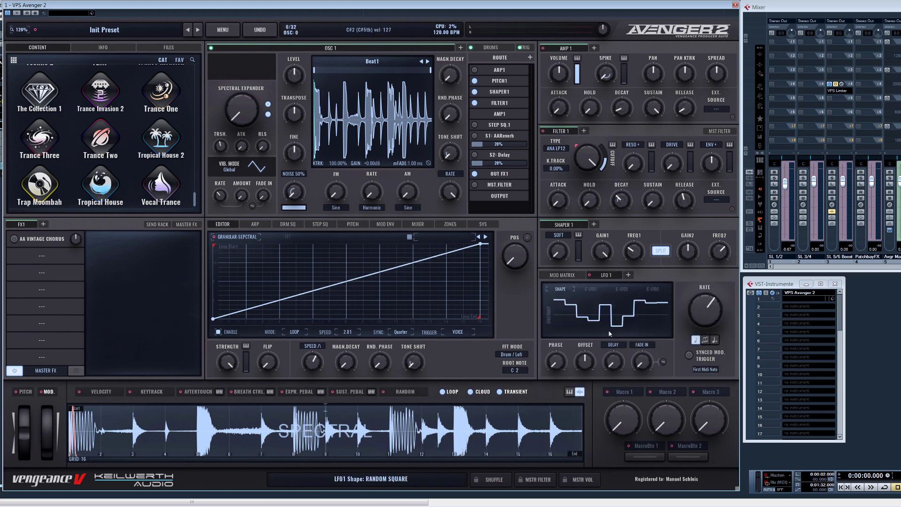
{"action": "left_click_drag", "start_coordinate": [347, 389], "coordinate": [345, 362]}
{"action": "left_click", "coordinate": [559, 276]}
{"action": "left_click", "coordinate": [606, 275]}
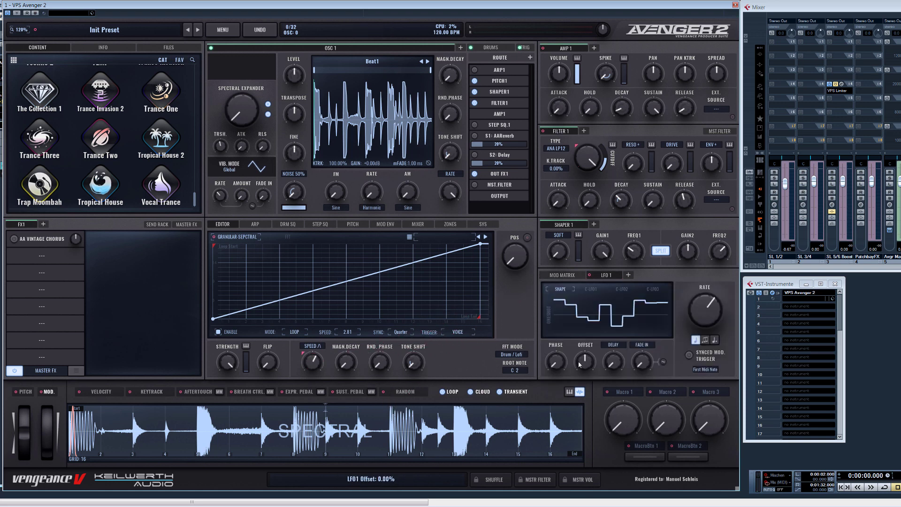
{"action": "left_click_drag", "start_coordinate": [585, 362], "coordinate": [581, 264]}
Try a modulation amount of about 45 for LFO 1 on the envelope speed and delete that assignment.
{"action": "left_click", "coordinate": [562, 278]}
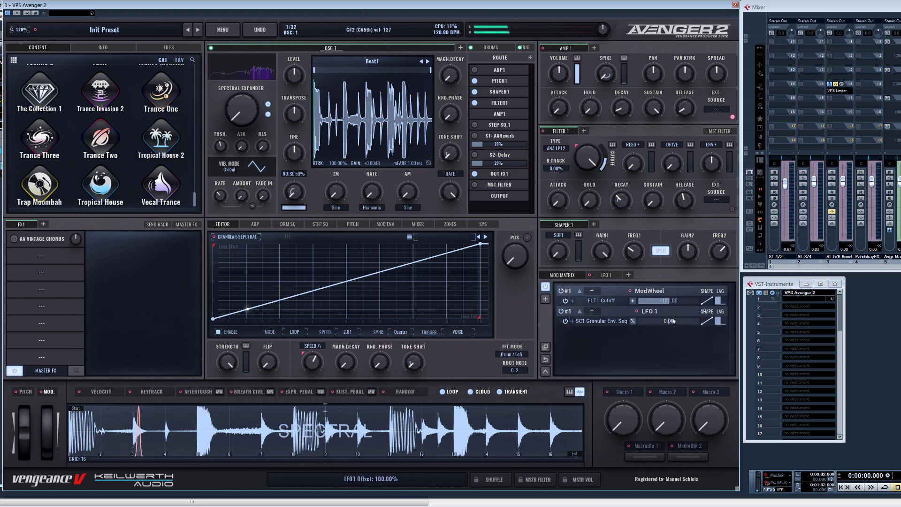
{"action": "left_click_drag", "start_coordinate": [699, 324], "coordinate": [691, 324]}
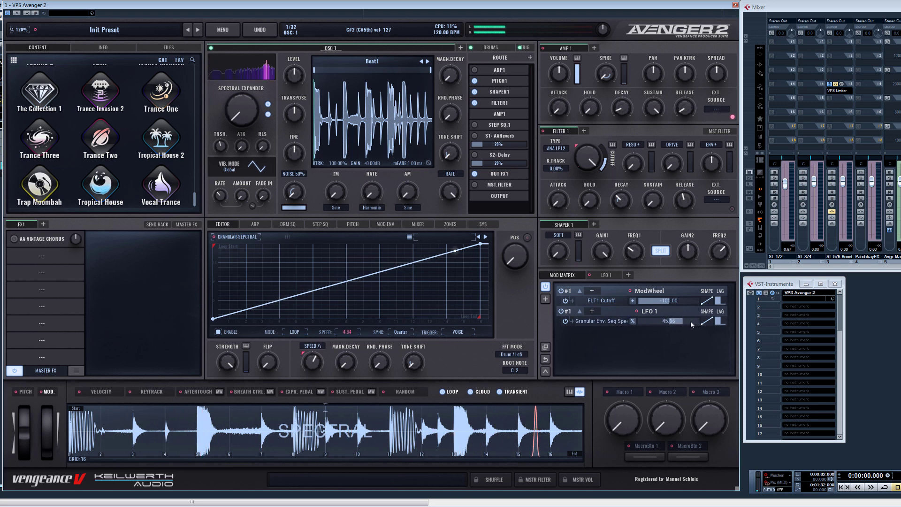
{"action": "right_click", "coordinate": [646, 326]}
{"action": "left_click", "coordinate": [591, 488]}
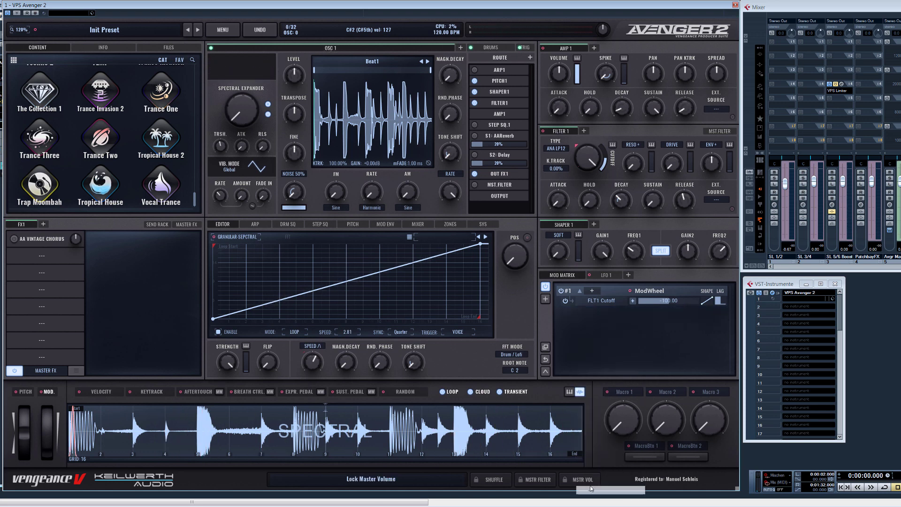
Assign LFO 1 to the magn. decay and set the modulation amount to about 83 after trying 100.
{"action": "left_click", "coordinate": [594, 277]}
{"action": "left_click_drag", "start_coordinate": [575, 284], "coordinate": [345, 362]}
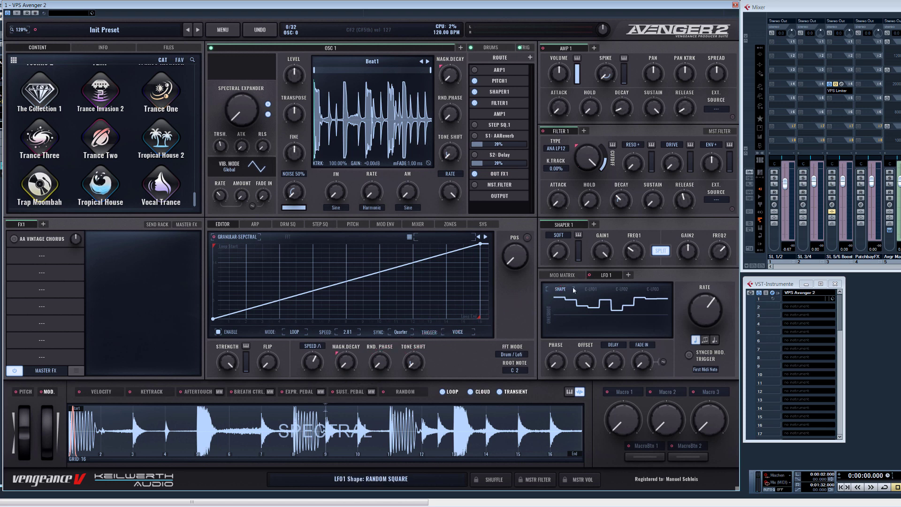
{"action": "left_click", "coordinate": [565, 278]}
{"action": "left_click_drag", "start_coordinate": [664, 321], "coordinate": [703, 324]}
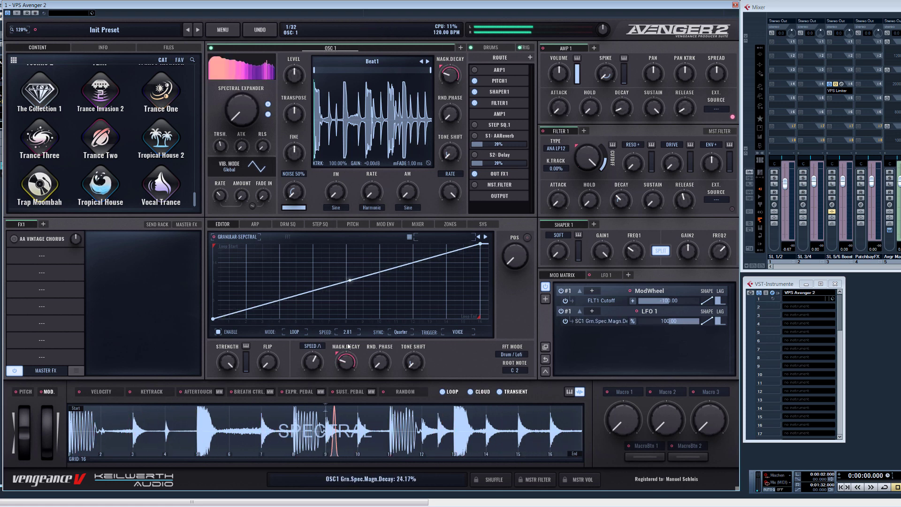
{"action": "left_click", "coordinate": [605, 275]}
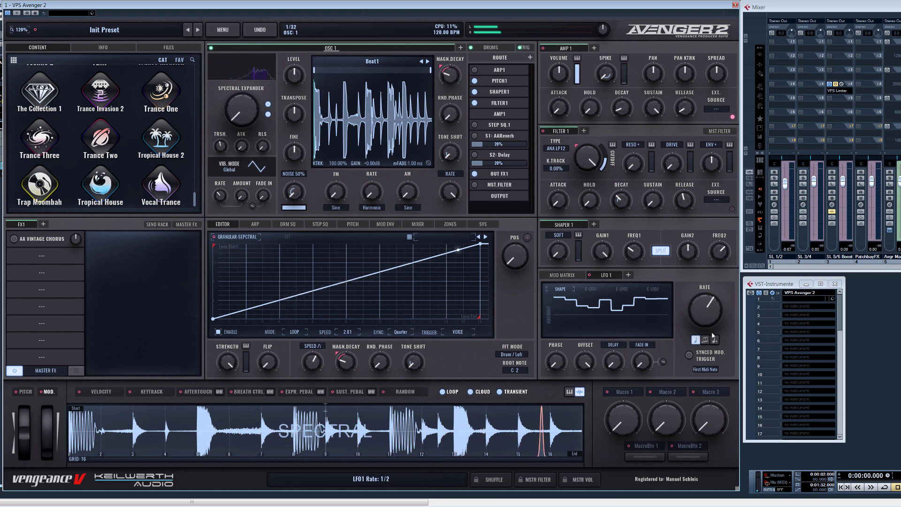
{"action": "left_click", "coordinate": [555, 276]}
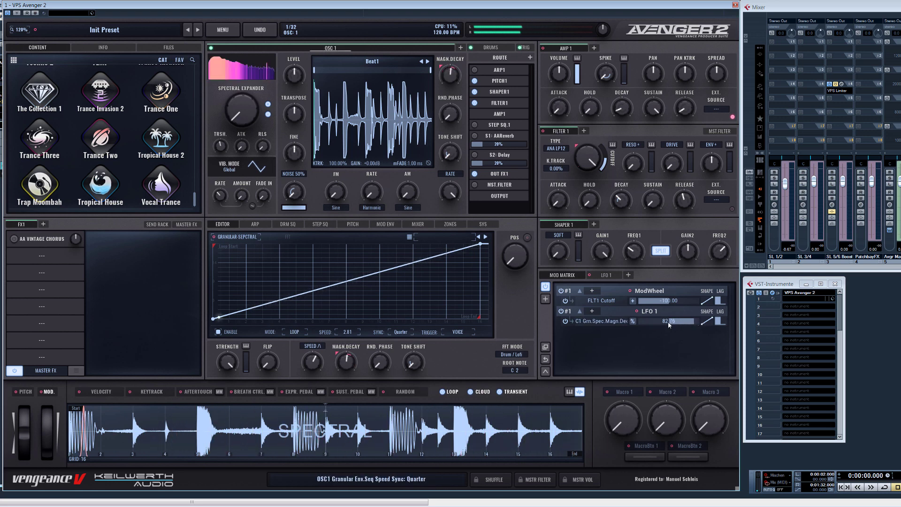
{"action": "left_click_drag", "start_coordinate": [669, 323], "coordinate": [667, 323]}
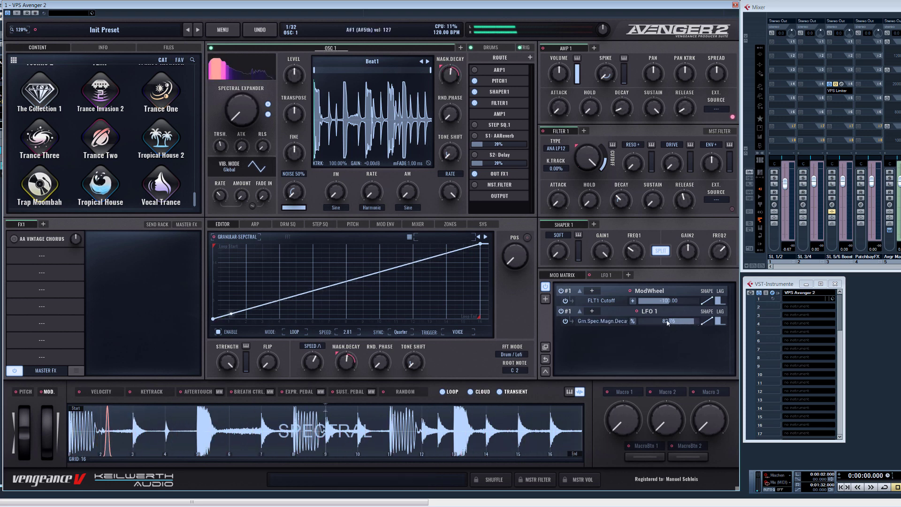
Compare the Plucked FFT mode on the modulated beat and set the mode back to Drum / Lofi.
{"action": "left_click", "coordinate": [516, 352]}
{"action": "left_click", "coordinate": [523, 371]}
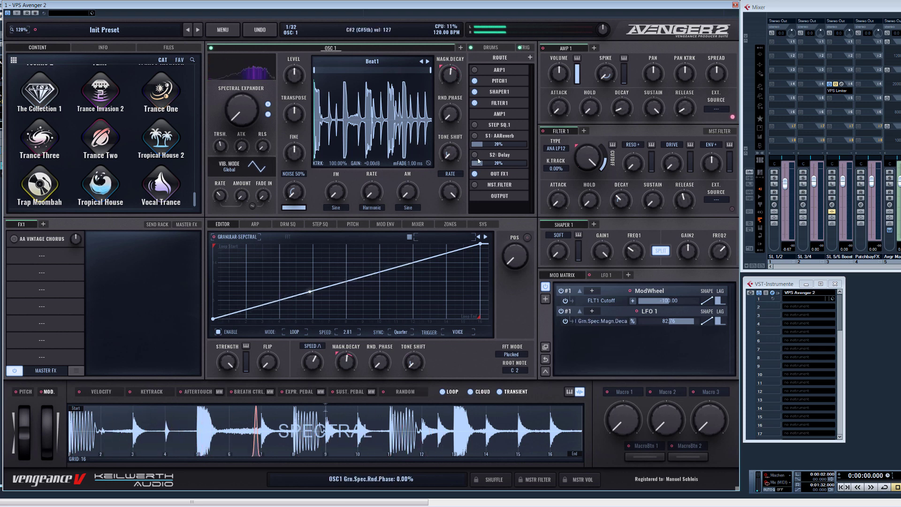
{"action": "left_click", "coordinate": [511, 354]}
{"action": "left_click", "coordinate": [512, 369]}
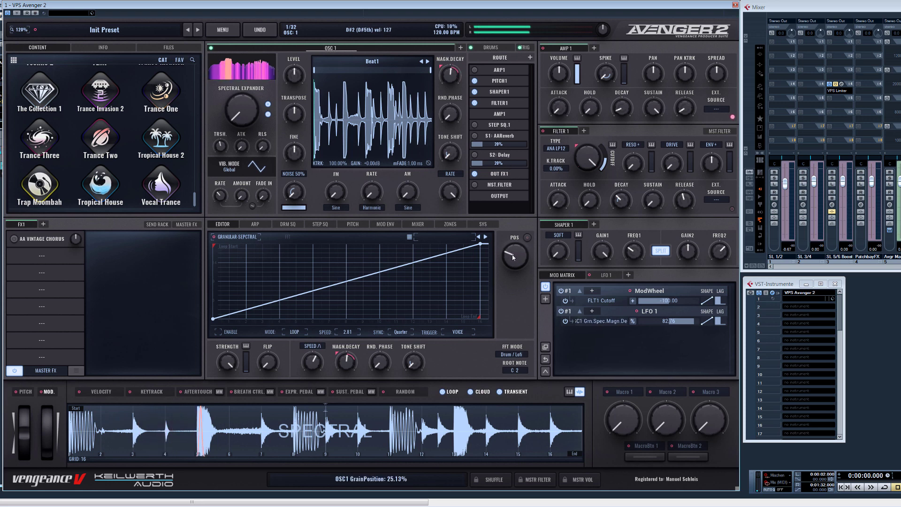
Audition the held beat grain with random phase at 74.58% while sweeping the grain position up to about 45% and back.
{"action": "left_click_drag", "start_coordinate": [417, 359], "coordinate": [378, 347]}
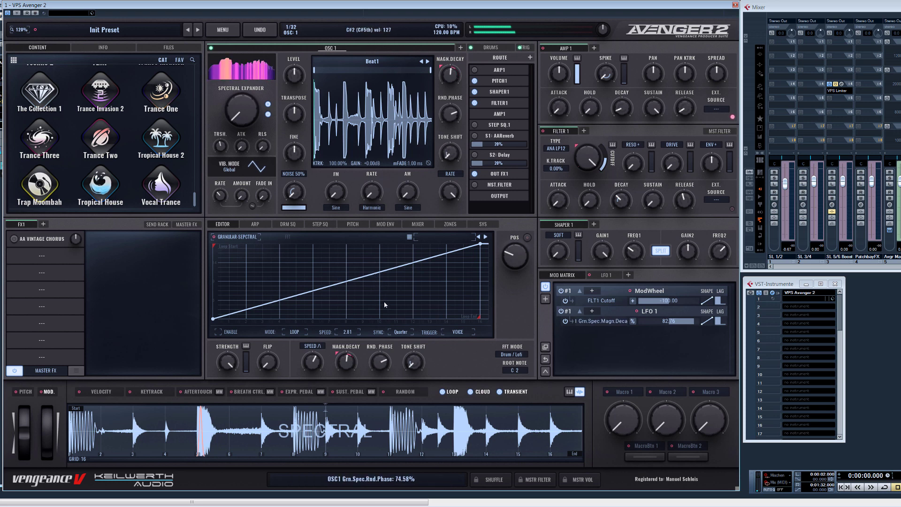
{"action": "left_click_drag", "start_coordinate": [510, 268], "coordinate": [516, 218]}
{"action": "left_click_drag", "start_coordinate": [519, 164], "coordinate": [540, 94]}
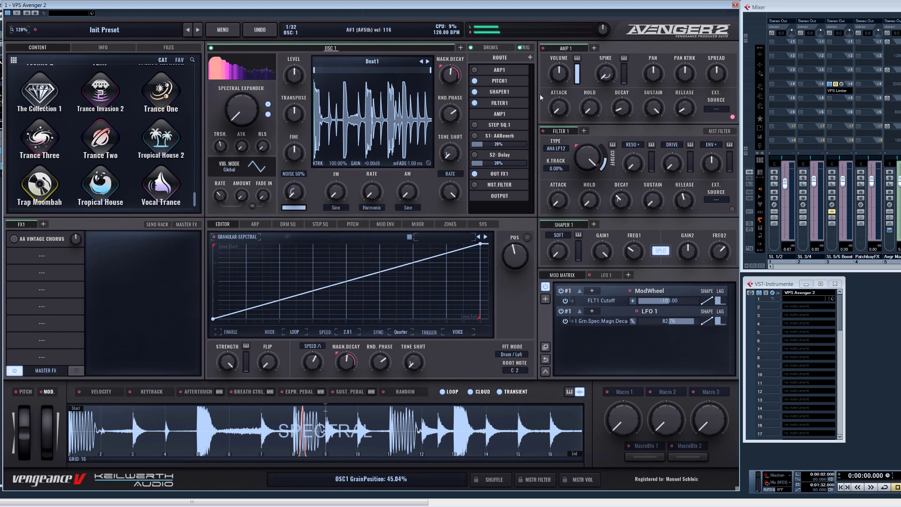
{"action": "mouse_move", "coordinate": [513, 253]}
{"action": "left_mouse_down"}
{"action": "mouse_move", "coordinate": [512, 264]}
{"action": "mouse_move", "coordinate": [505, 232]}
{"action": "mouse_move", "coordinate": [502, 417]}
{"action": "left_mouse_up"}
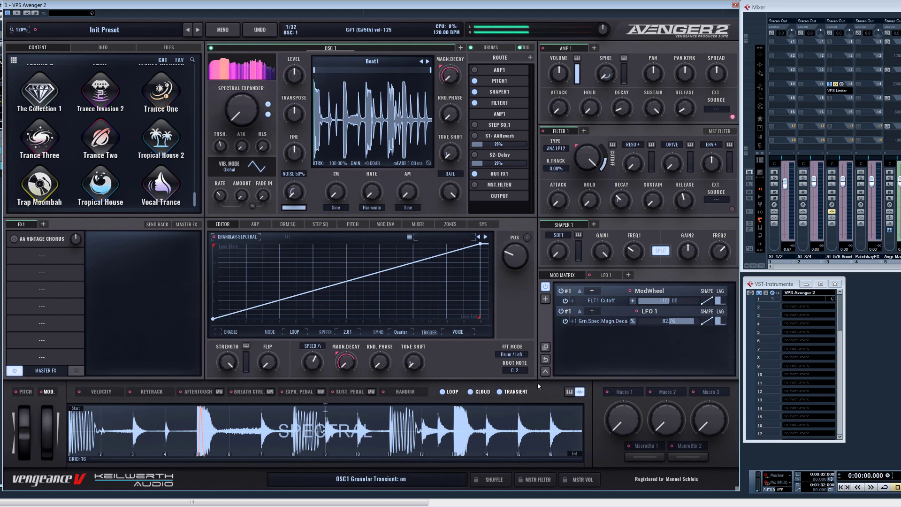
Bypass the LFO 1 modulation and load the spectral sample Chinese 3 from Atmospherica 1 Voices into oscillator 1.
{"action": "left_click", "coordinate": [561, 311]}
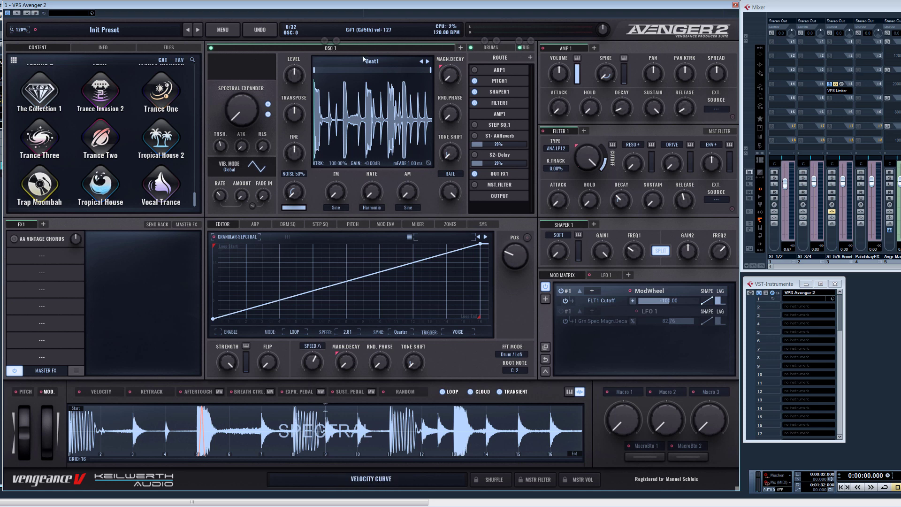
{"action": "left_click", "coordinate": [376, 63]}
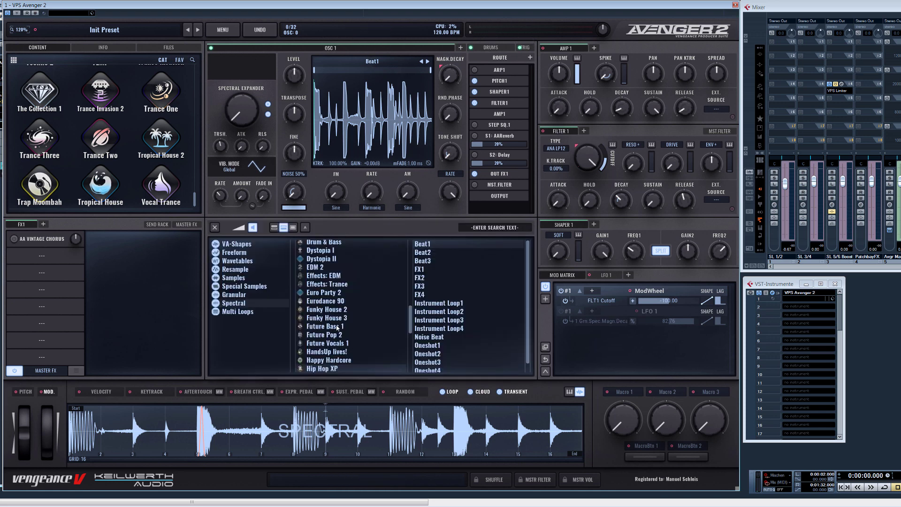
{"action": "scroll", "coordinate": [338, 327], "scroll_direction": "up", "scroll_amount": 10}
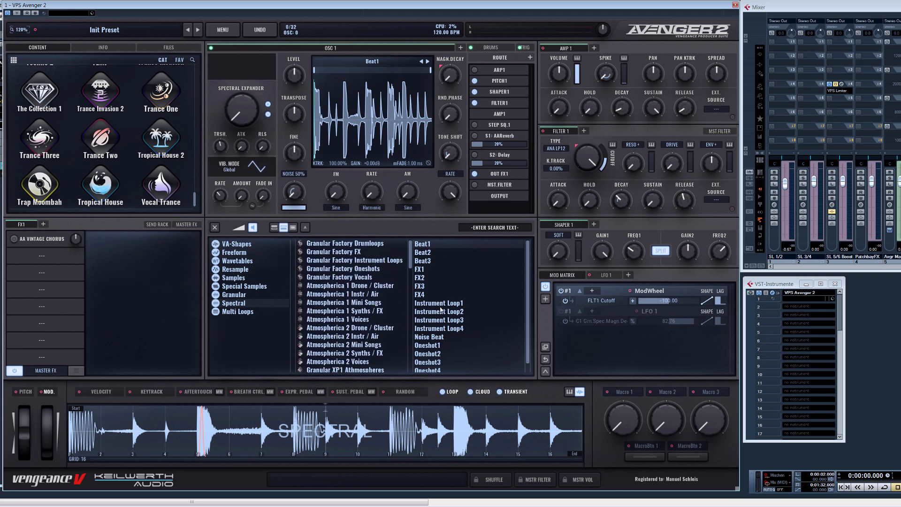
{"action": "left_click", "coordinate": [367, 319]}
{"action": "double_click", "coordinate": [435, 328]}
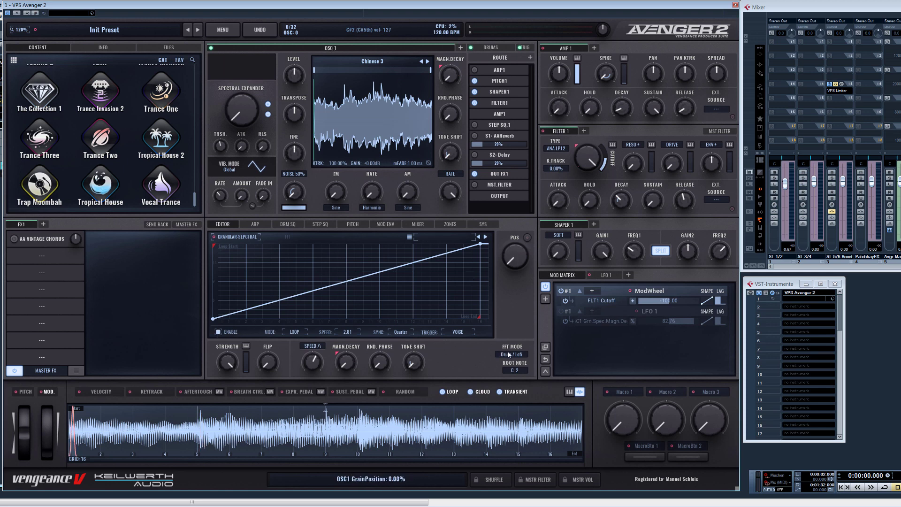
Set the FFT mode to Song / Mix and the granular envelope speed to 1.13.
{"action": "left_click", "coordinate": [510, 354]}
{"action": "left_click", "coordinate": [522, 390]}
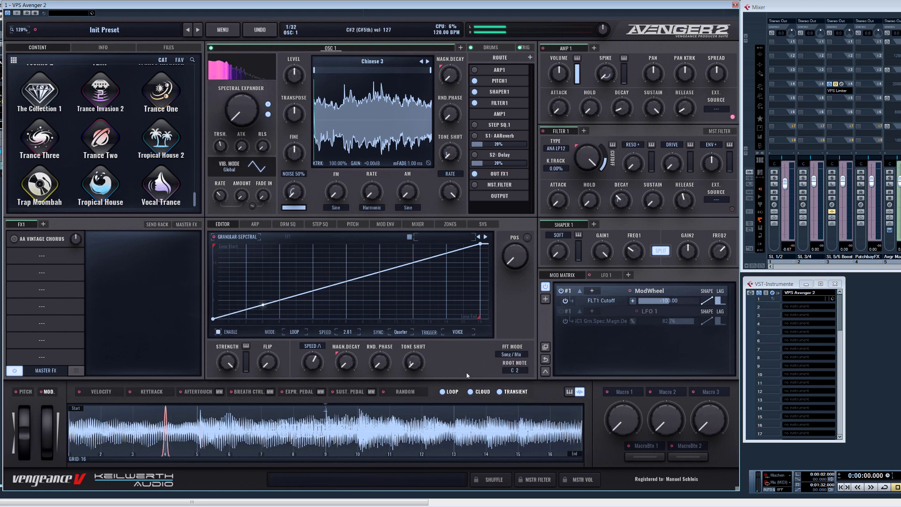
{"action": "left_click_drag", "start_coordinate": [312, 359], "coordinate": [321, 381]}
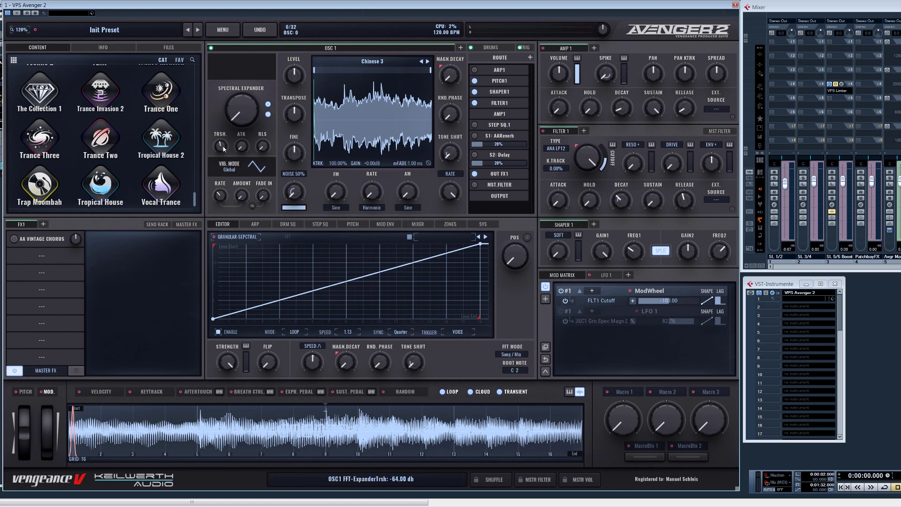
Compare spectral expander settings, ending with the amount well past halfway and the threshold at -34.24 dB.
{"action": "left_click_drag", "start_coordinate": [236, 111], "coordinate": [234, 46]}
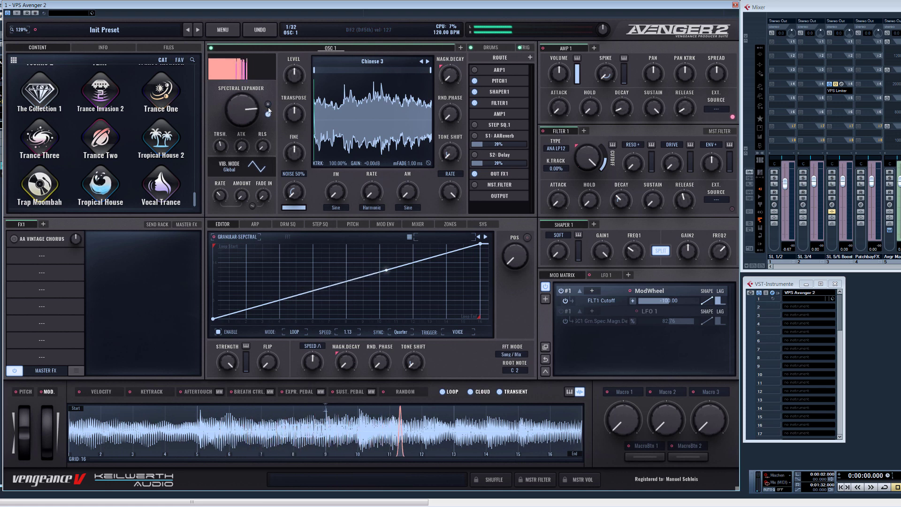
{"action": "left_click_drag", "start_coordinate": [220, 146], "coordinate": [228, 170]}
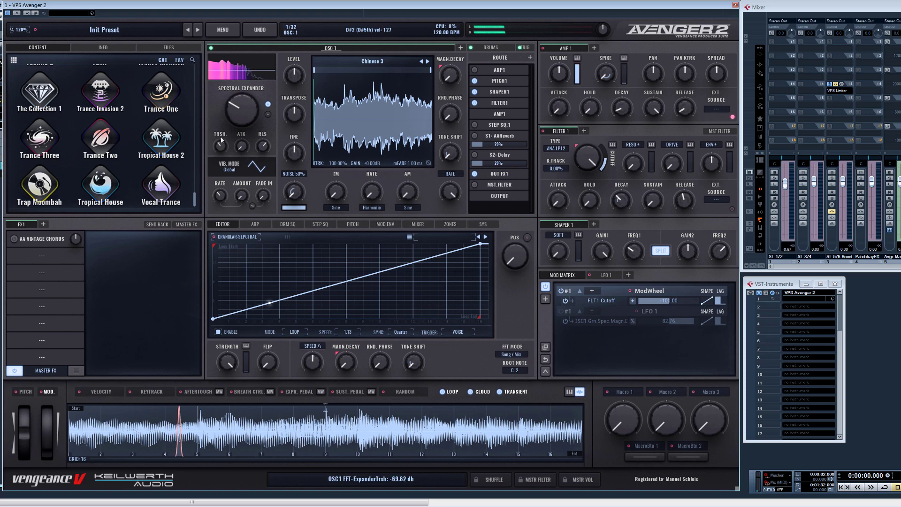
{"action": "mouse_move", "coordinate": [222, 140]}
{"action": "left_mouse_down"}
{"action": "mouse_move", "coordinate": [220, 103]}
{"action": "mouse_move", "coordinate": [225, 119]}
{"action": "mouse_move", "coordinate": [210, 128]}
{"action": "left_mouse_up"}
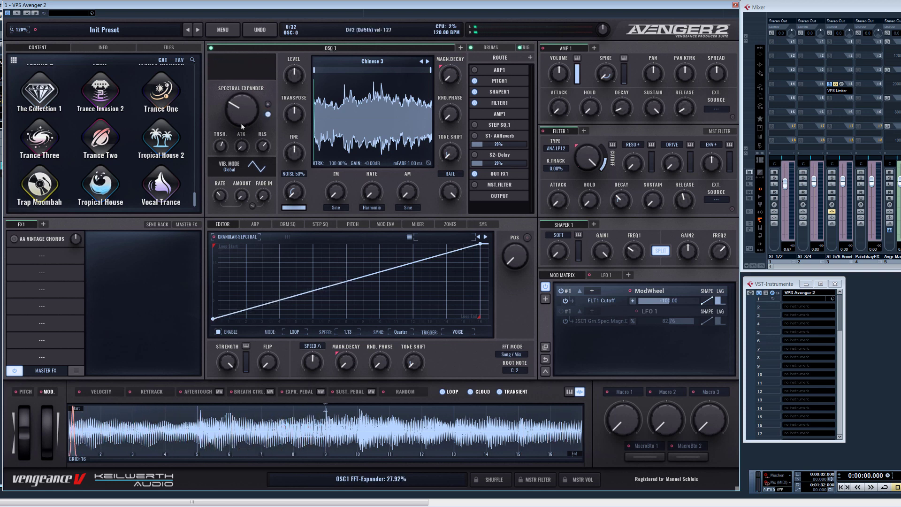
{"action": "left_click_drag", "start_coordinate": [250, 121], "coordinate": [240, 69]}
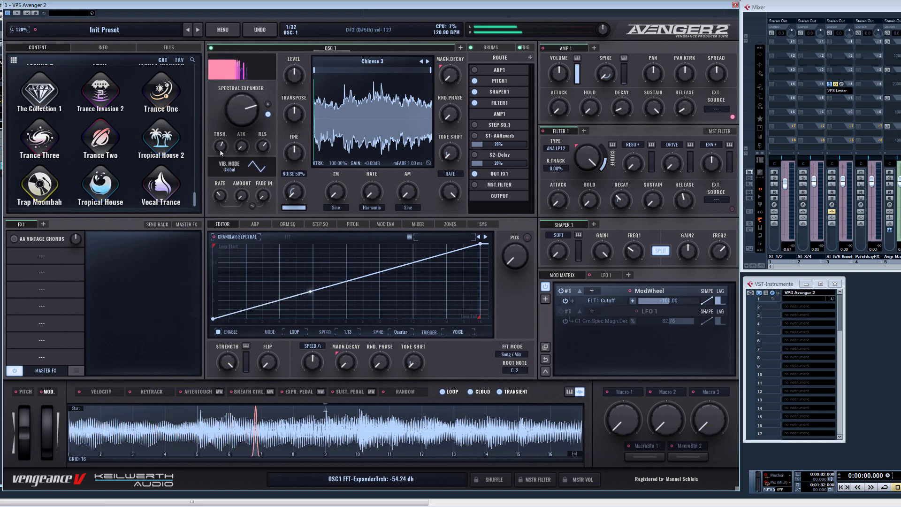
{"action": "left_click_drag", "start_coordinate": [204, 135], "coordinate": [221, 162]}
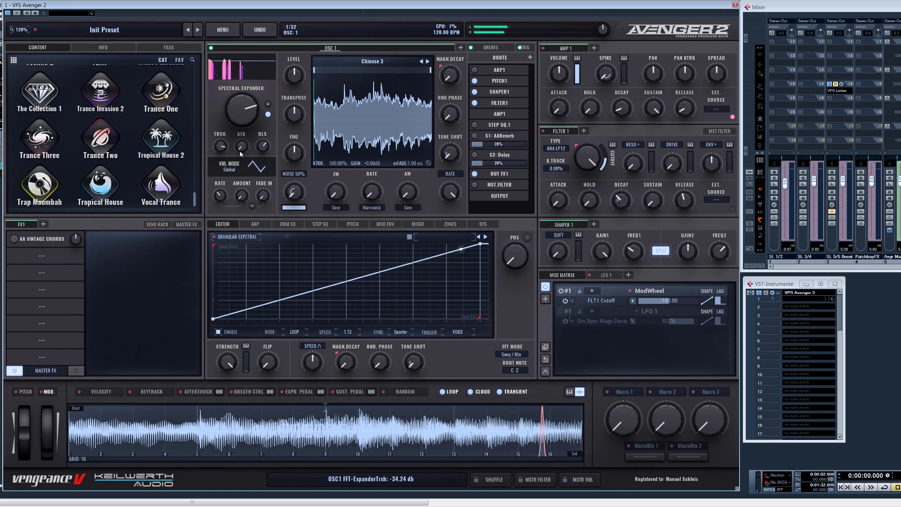
Raise the magn. decay to 86.67% and the AAReverb send to roughly three quarters.
{"action": "left_click_drag", "start_coordinate": [347, 363], "coordinate": [333, 298]}
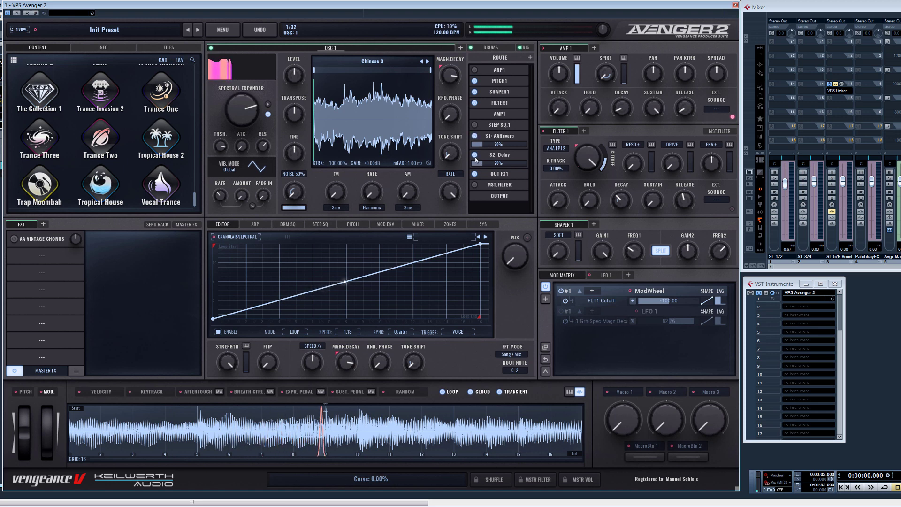
{"action": "left_click_drag", "start_coordinate": [476, 145], "coordinate": [525, 147]}
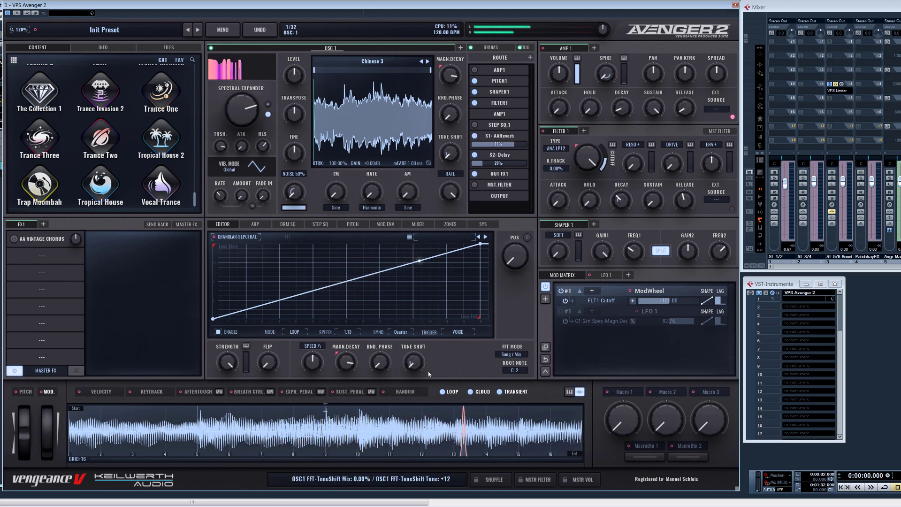
After trying the tone shift, lower the magn. decay and set the spectral expander threshold to -70.92 dB.
{"action": "left_click_drag", "start_coordinate": [417, 367], "coordinate": [414, 397]}
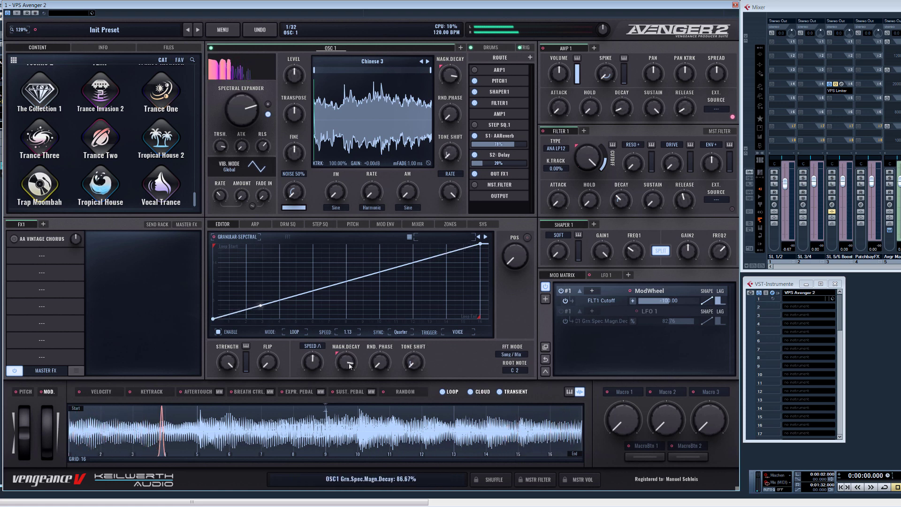
{"action": "left_click_drag", "start_coordinate": [348, 364], "coordinate": [349, 397]}
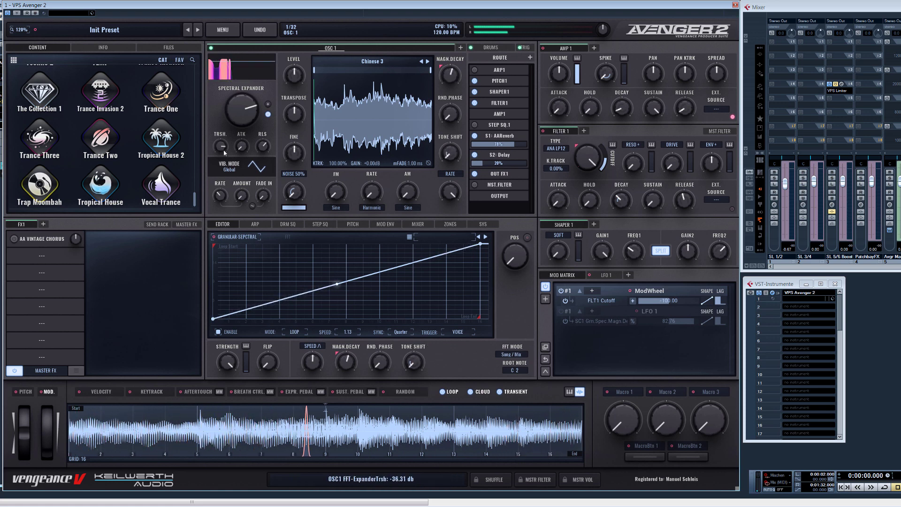
{"action": "left_click_drag", "start_coordinate": [216, 147], "coordinate": [229, 162]}
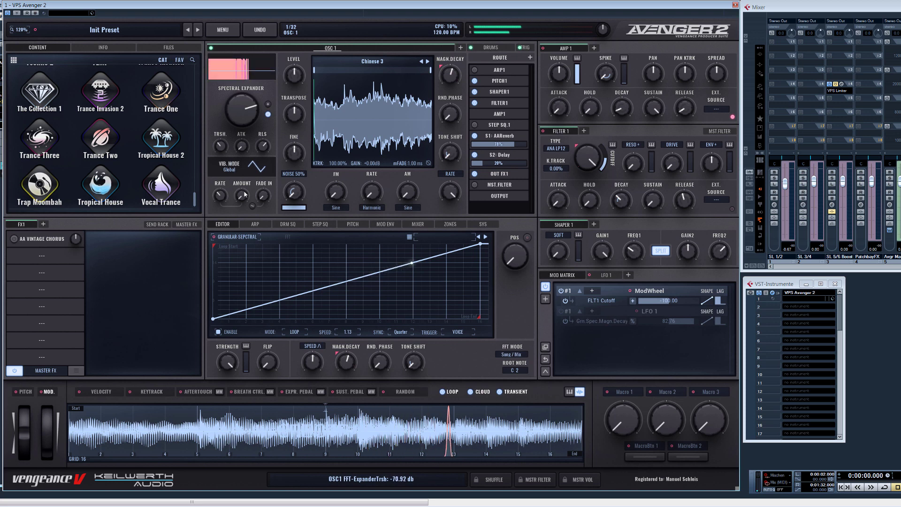
Set the spectral expander amount to 71.25% and load the Offspring 2 sample from Atmospherica 1 Mini Songs.
{"action": "left_click_drag", "start_coordinate": [241, 109], "coordinate": [247, 61]}
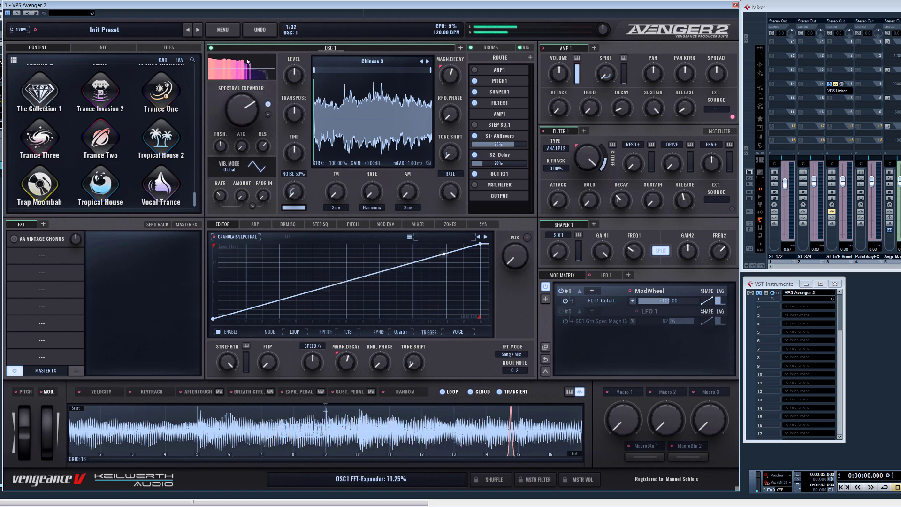
{"action": "left_click", "coordinate": [393, 61]}
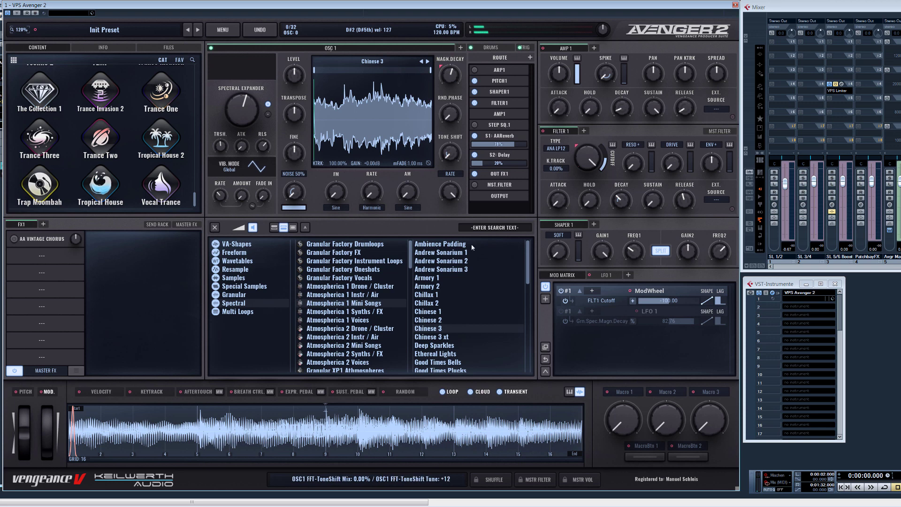
{"action": "scroll", "coordinate": [463, 326], "scroll_direction": "down", "scroll_amount": 4}
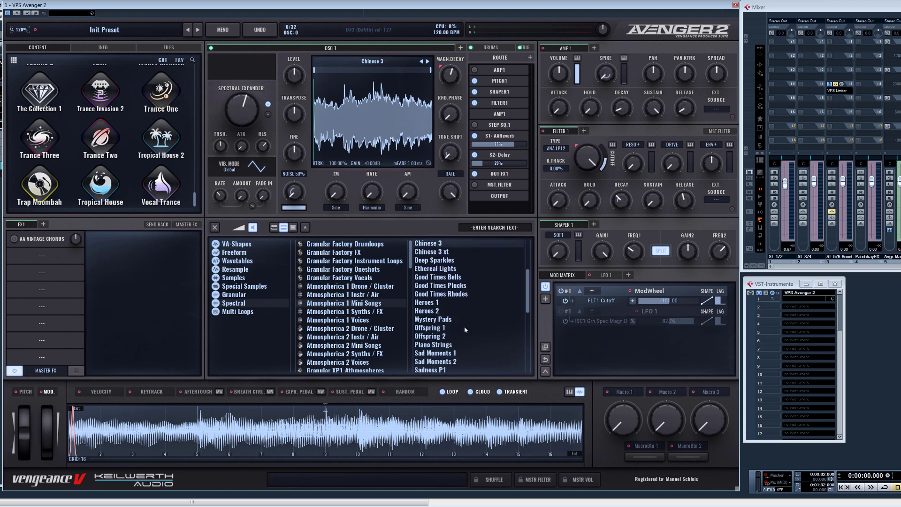
{"action": "scroll", "coordinate": [465, 327], "scroll_direction": "down", "scroll_amount": 2}
{"action": "double_click", "coordinate": [443, 299]}
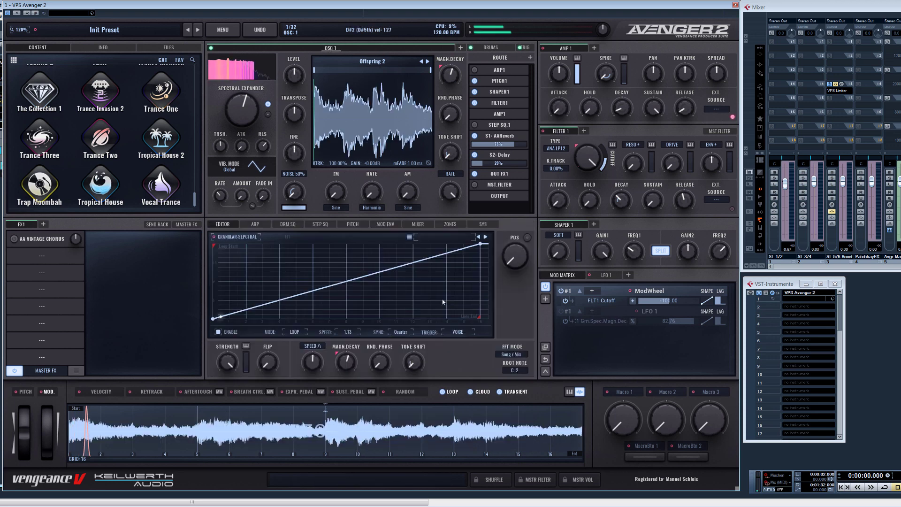
Turn the spectral expander amount down to minimum and set the granular envelope speed to 0.54, with the AAReverb send at 71%.
{"action": "left_click_drag", "start_coordinate": [242, 111], "coordinate": [241, 164]}
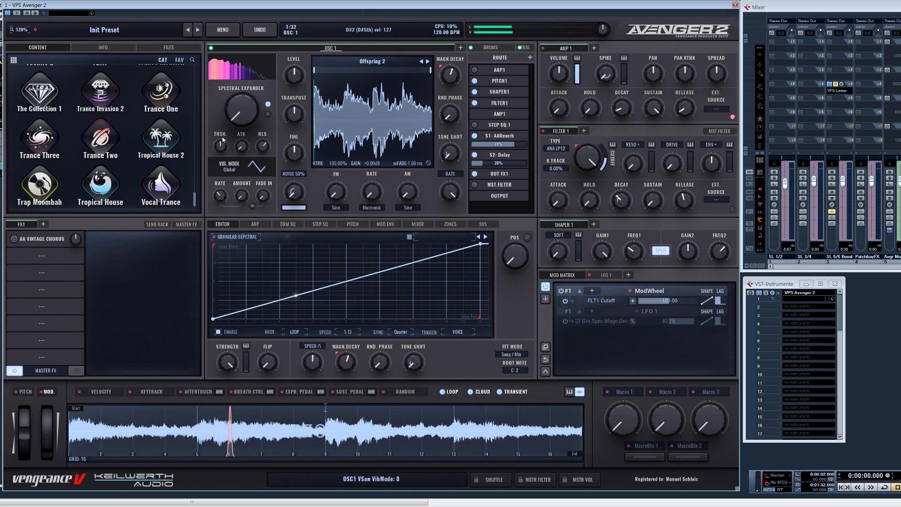
{"action": "left_click_drag", "start_coordinate": [314, 389], "coordinate": [342, 481]}
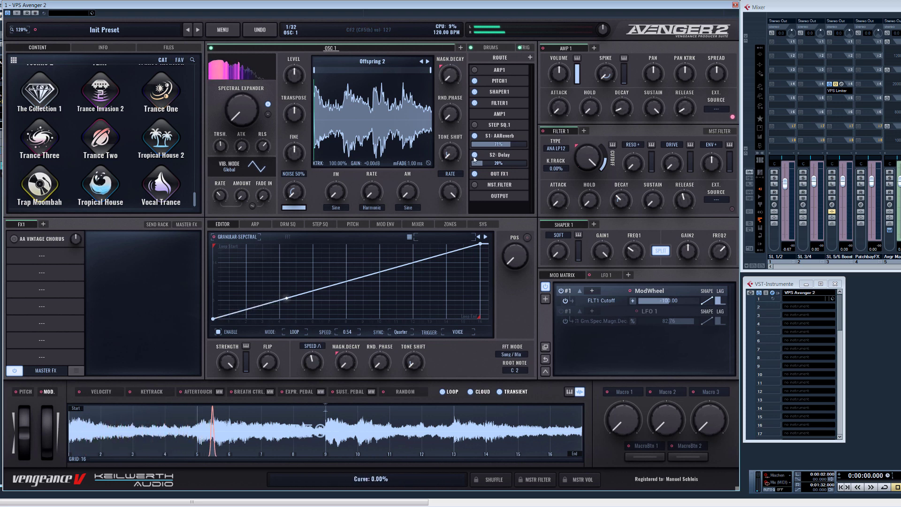
{"action": "left_click_drag", "start_coordinate": [513, 145], "coordinate": [509, 145]}
Try a light spectral expander setting with the threshold at -82.10 dB and the amount at 16.25%.
{"action": "left_click_drag", "start_coordinate": [239, 107], "coordinate": [236, 84]}
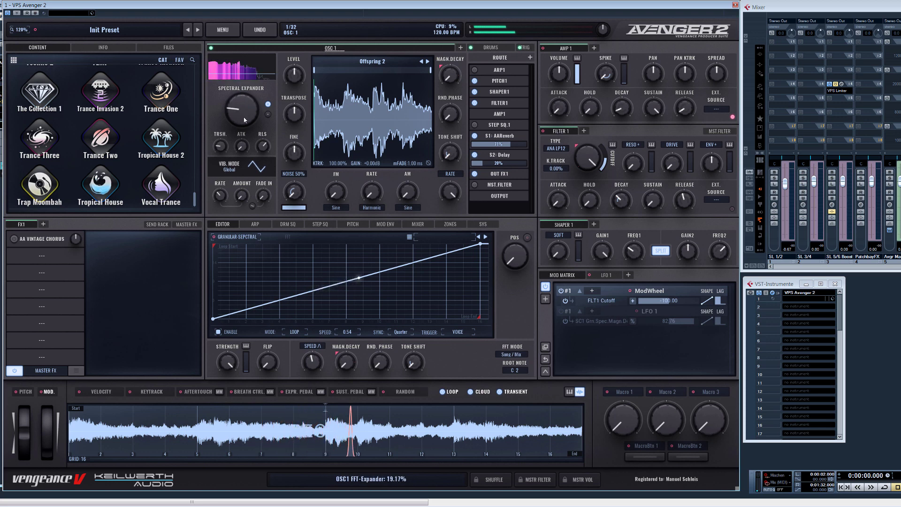
{"action": "scroll", "coordinate": [246, 119], "scroll_direction": "down", "scroll_amount": 5}
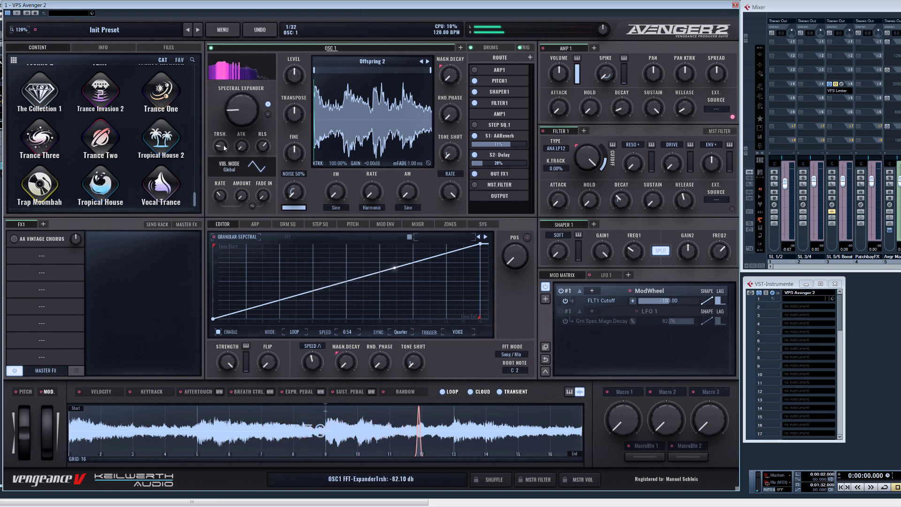
{"action": "left_click_drag", "start_coordinate": [221, 146], "coordinate": [220, 152]}
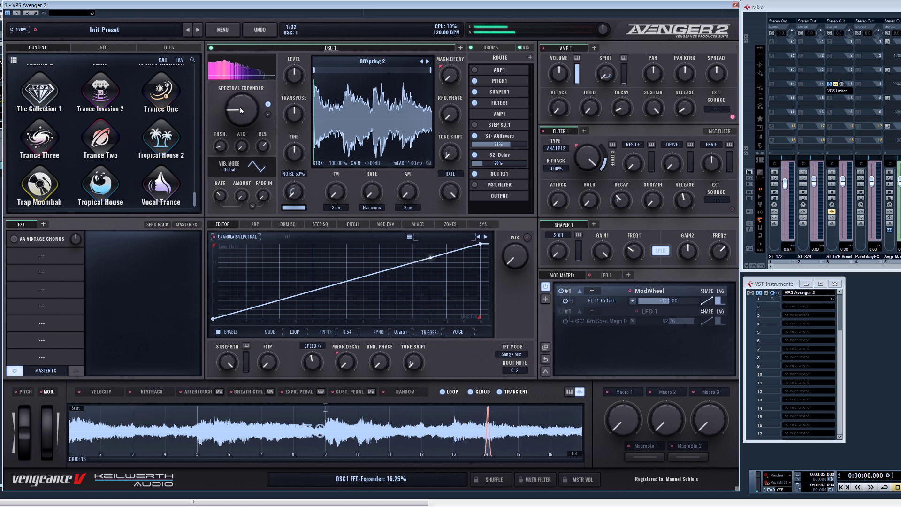
Raise the spectral expander amount to 67.92%, switch the expander to its second mode, and bring the amount to 85.42%.
{"action": "left_click_drag", "start_coordinate": [241, 126], "coordinate": [242, 55]}
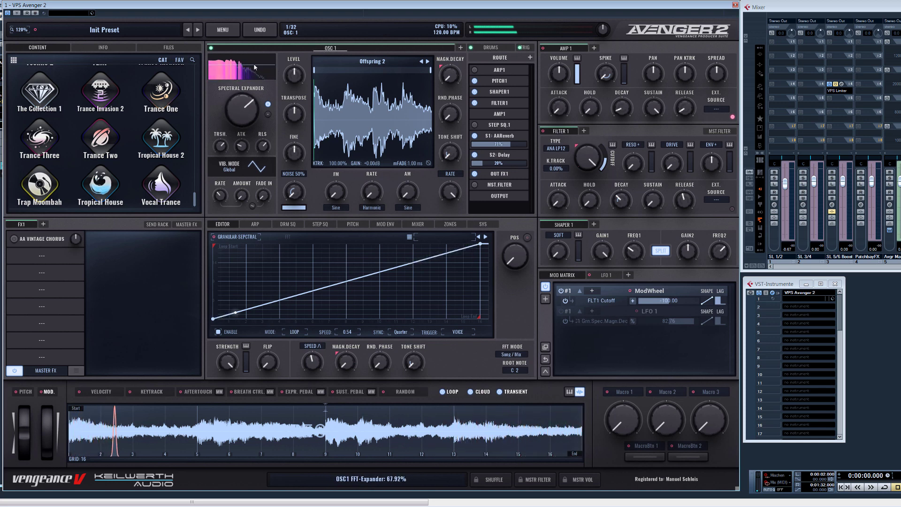
{"action": "left_click", "coordinate": [268, 114]}
{"action": "left_click_drag", "start_coordinate": [242, 105], "coordinate": [236, 92]}
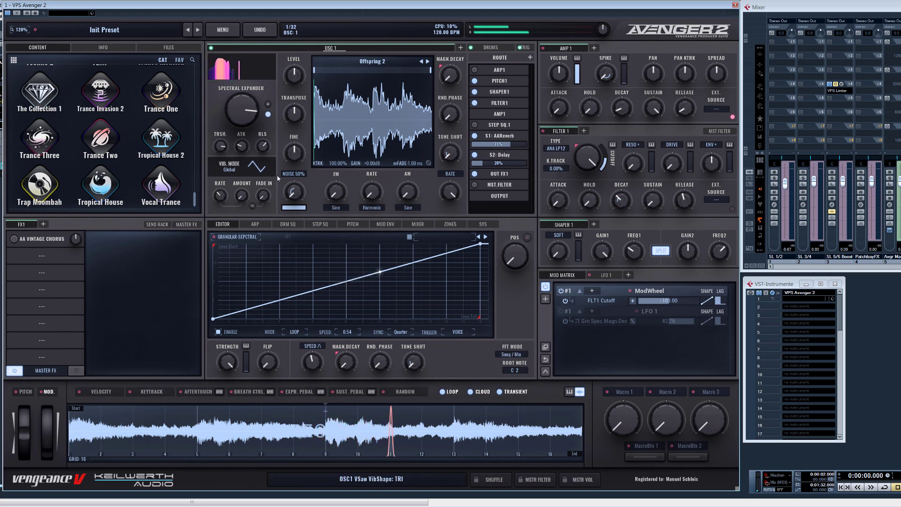
Raise the magn. decay well past halfway and set the tone shift to a 20.42% mix with tune +24.
{"action": "left_click_drag", "start_coordinate": [343, 364], "coordinate": [342, 331]}
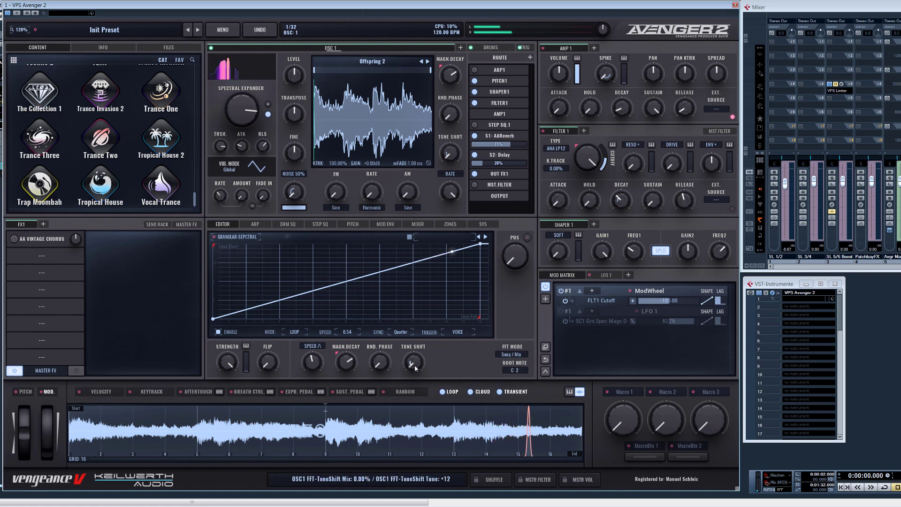
{"action": "left_click_drag", "start_coordinate": [412, 364], "coordinate": [407, 303]}
{"action": "left_click_drag", "start_coordinate": [409, 363], "coordinate": [416, 368]}
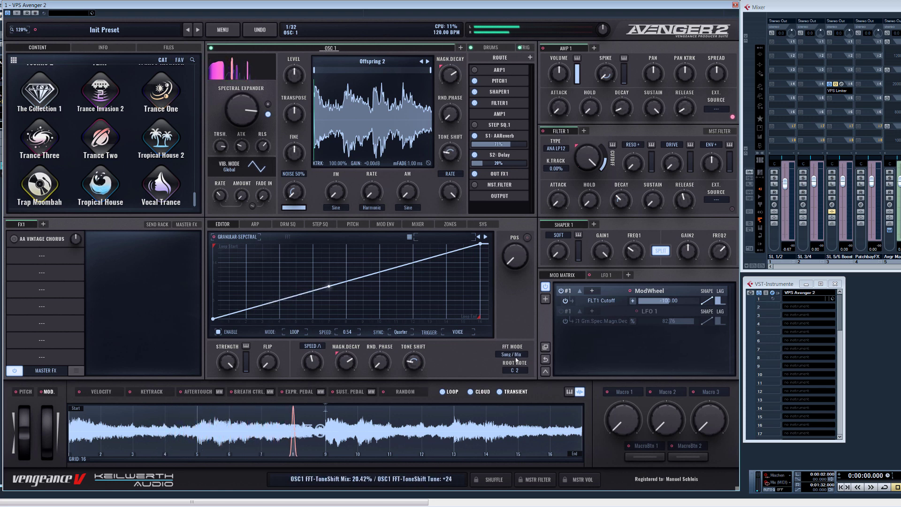
Set the FFT mode to Pad / Smear and turn the spectral expander amount to minimum with its threshold at -70.85 dB.
{"action": "left_click", "coordinate": [515, 354]}
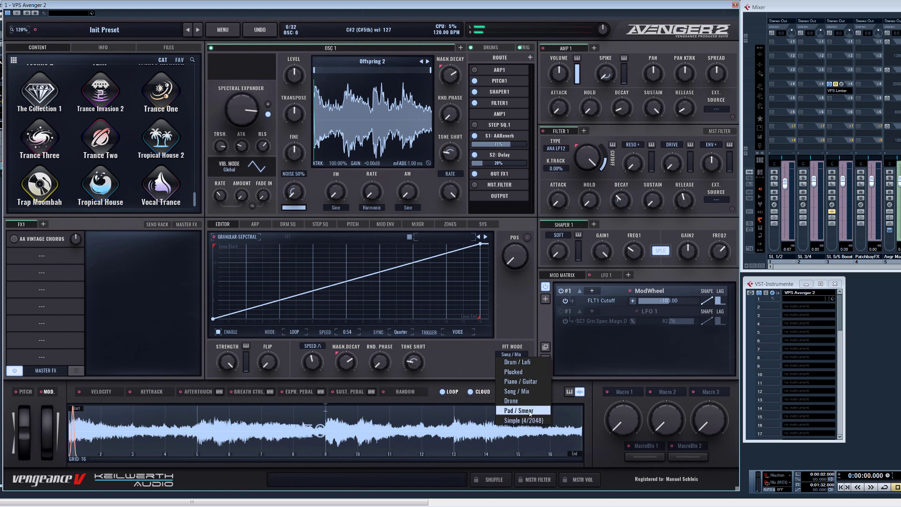
{"action": "left_click", "coordinate": [514, 411]}
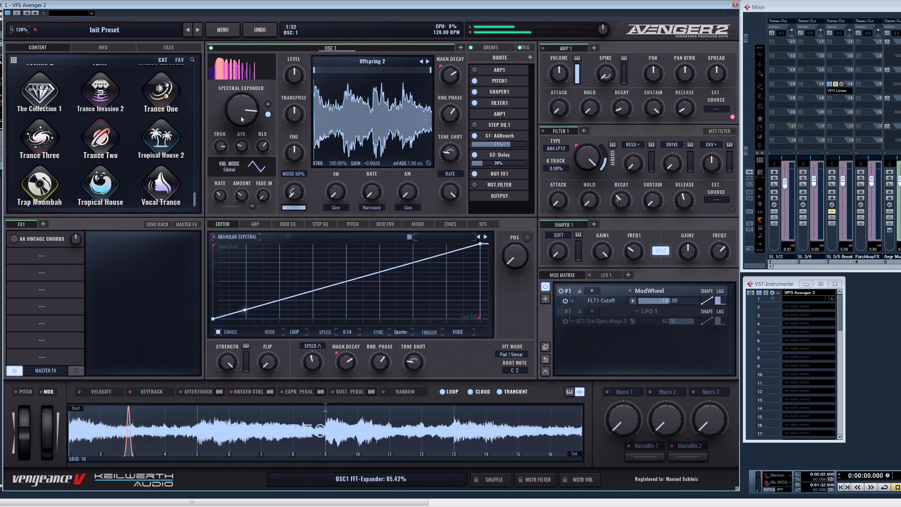
{"action": "left_click_drag", "start_coordinate": [236, 118], "coordinate": [235, 211]}
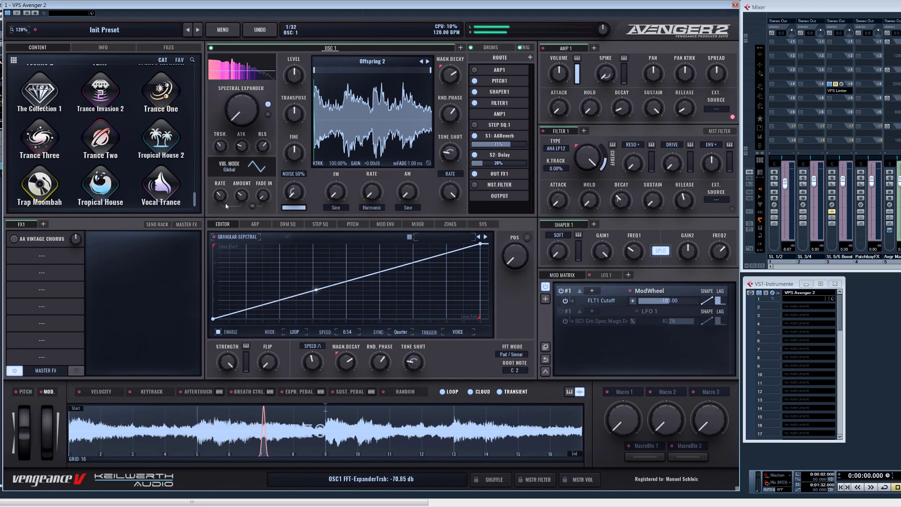
Turn the tone shift, rnd. phase and magn. decay of the oscillator back down to minimum.
{"action": "left_click_drag", "start_coordinate": [413, 362], "coordinate": [421, 435]}
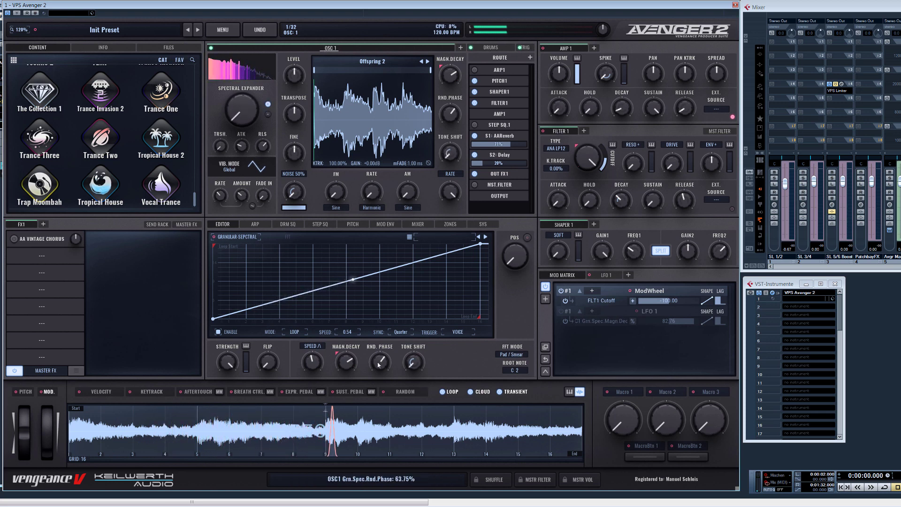
{"action": "left_click_drag", "start_coordinate": [380, 365], "coordinate": [383, 418]}
{"action": "left_click_drag", "start_coordinate": [348, 367], "coordinate": [362, 412]}
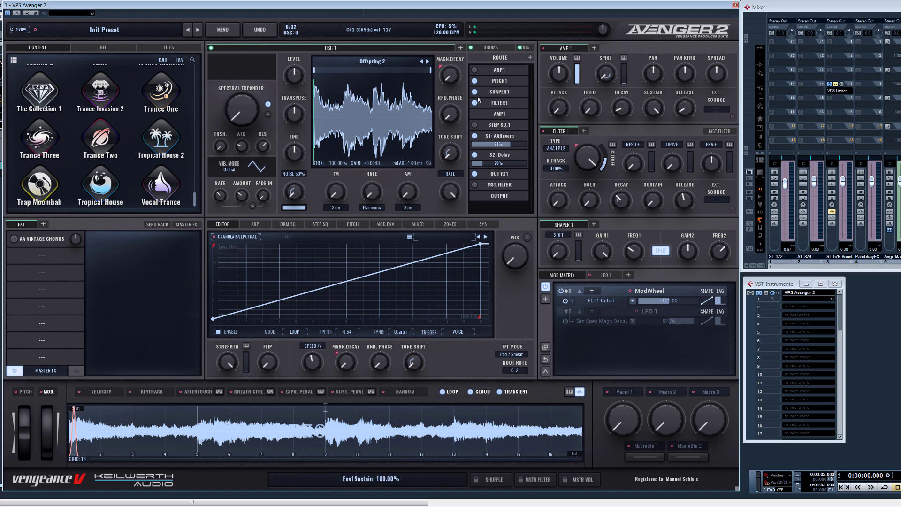
Load the vocal sample 128 BPM GOTTA KNOW A# from Future Vocals 1 into the oscillator.
{"action": "left_click", "coordinate": [398, 61]}
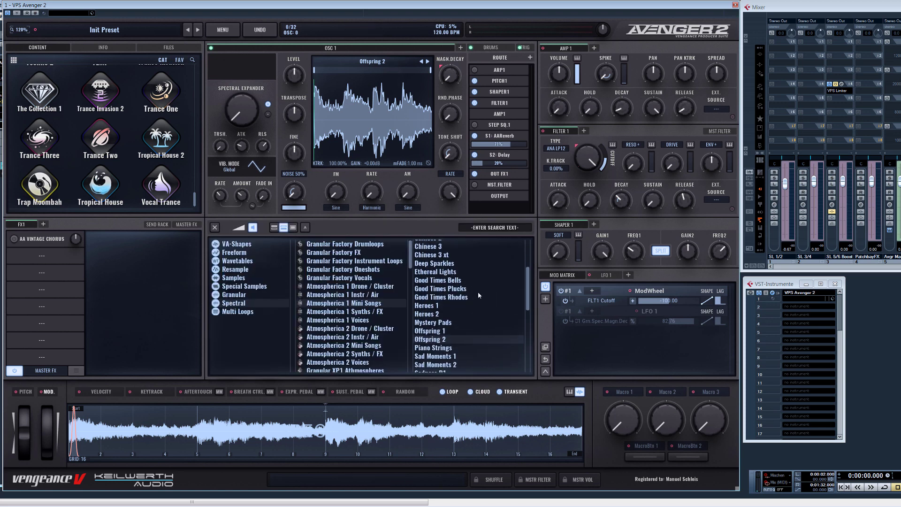
{"action": "scroll", "coordinate": [466, 301], "scroll_direction": "up", "scroll_amount": 2}
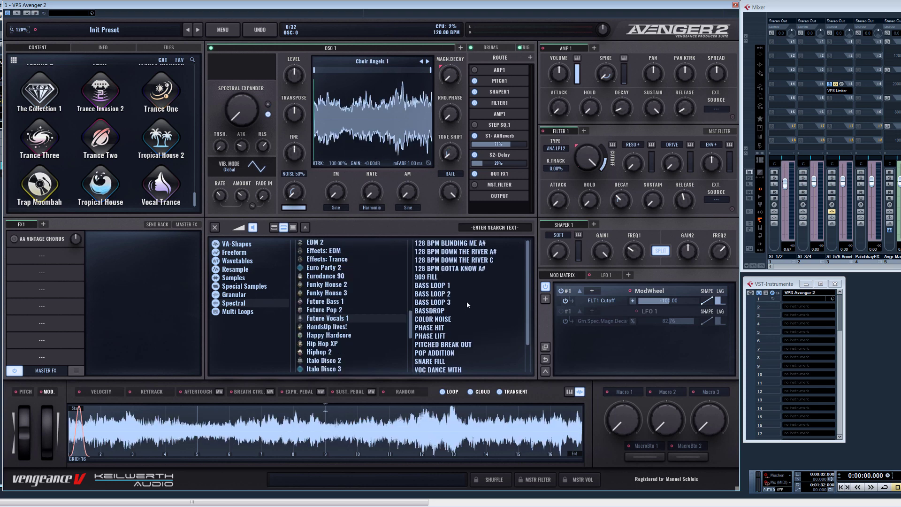
{"action": "double_click", "coordinate": [455, 271]}
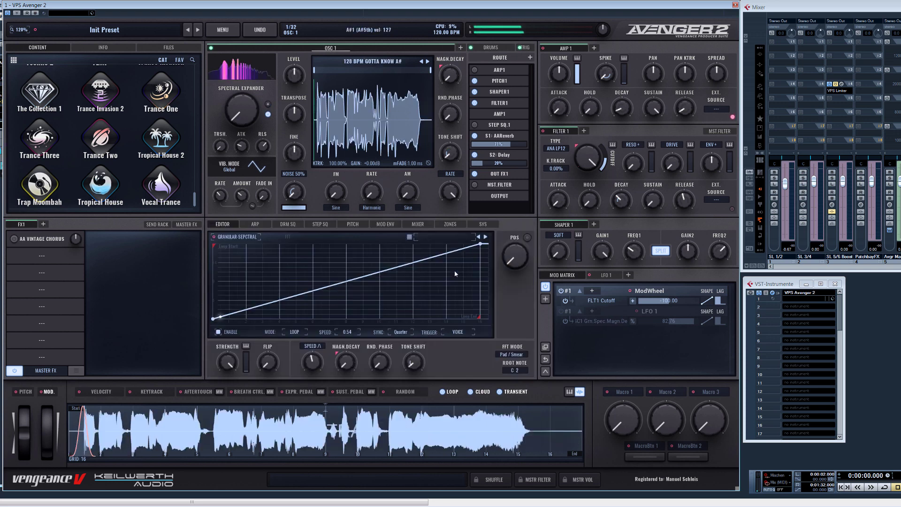
Set the FFT mode to Song / Mix and, after trying faster playback, the granular envelope speed to 1.17.
{"action": "left_click_drag", "start_coordinate": [312, 362], "coordinate": [313, 334]}
{"action": "left_click", "coordinate": [513, 354]}
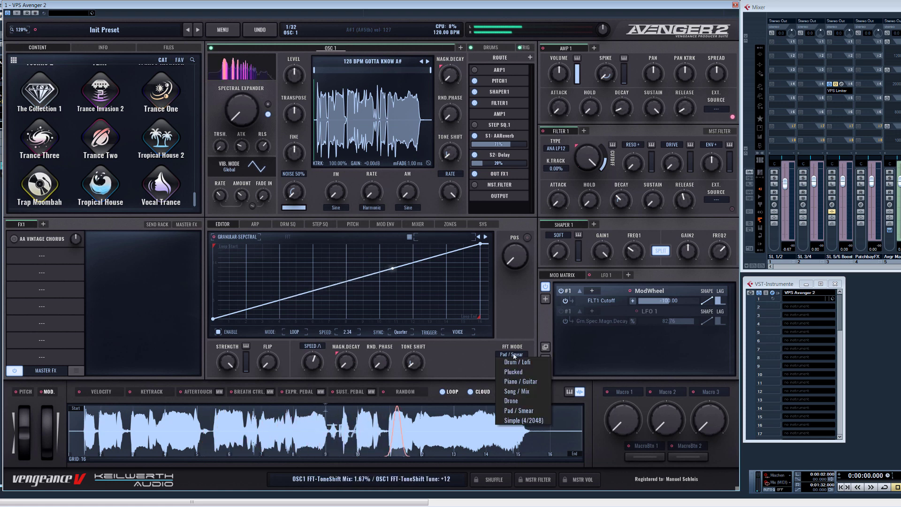
{"action": "left_click", "coordinate": [526, 390]}
{"action": "left_click_drag", "start_coordinate": [314, 370], "coordinate": [316, 388]}
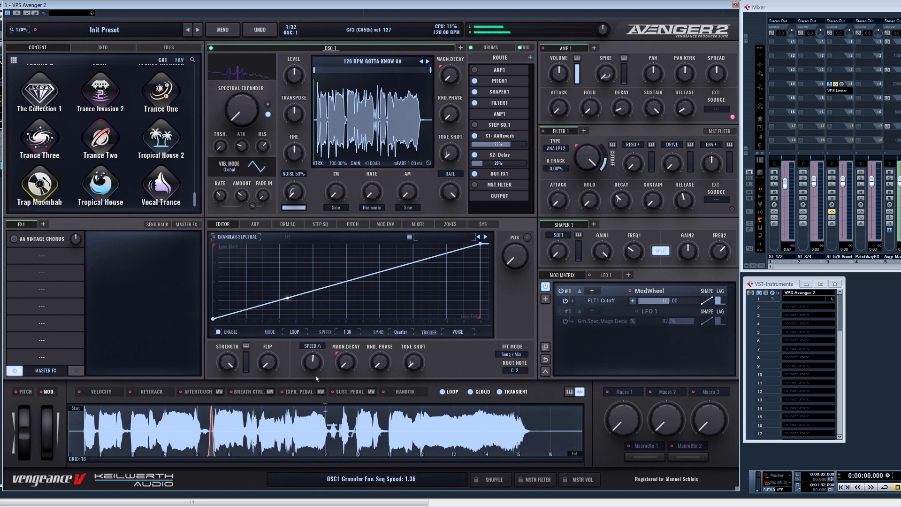
{"action": "left_click_drag", "start_coordinate": [316, 376], "coordinate": [316, 380]}
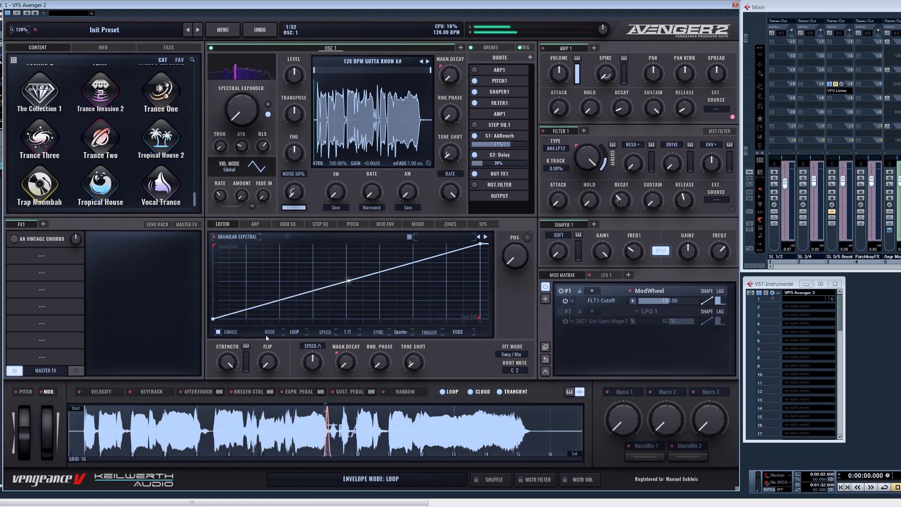
Disable the granular envelope and move the grain position by hand through the vocal, ending just before the middle.
{"action": "left_click", "coordinate": [222, 335]}
{"action": "left_click_drag", "start_coordinate": [509, 255], "coordinate": [510, 250]}
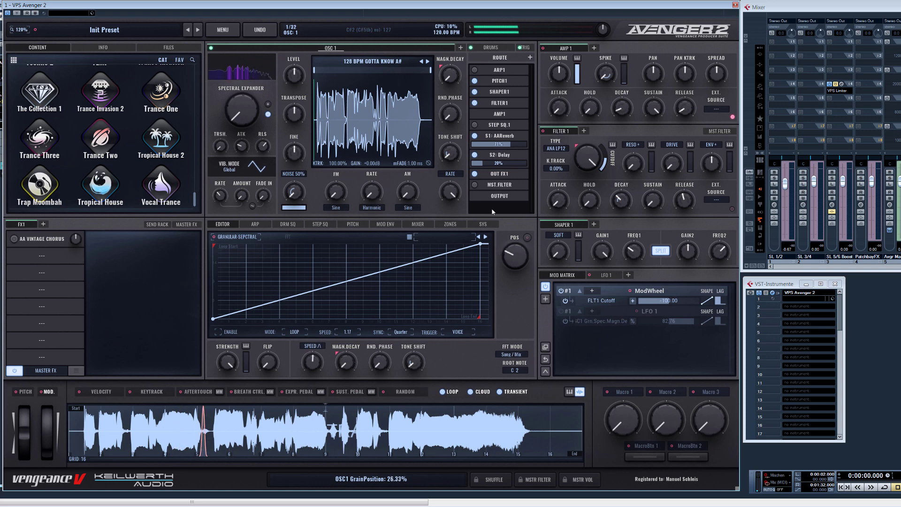
{"action": "left_click_drag", "start_coordinate": [492, 212], "coordinate": [497, 115]}
{"action": "left_click_drag", "start_coordinate": [512, 251], "coordinate": [492, 200]}
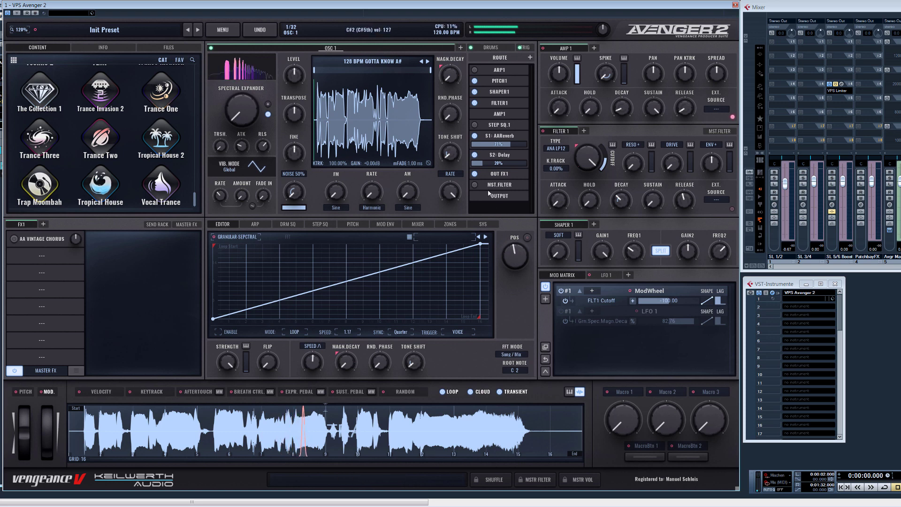
Reset the rnd. phase to 0%, then raise the spectral expander amount to 76.25% and its threshold to -44.23 dB.
{"action": "double_click", "coordinate": [379, 362]}
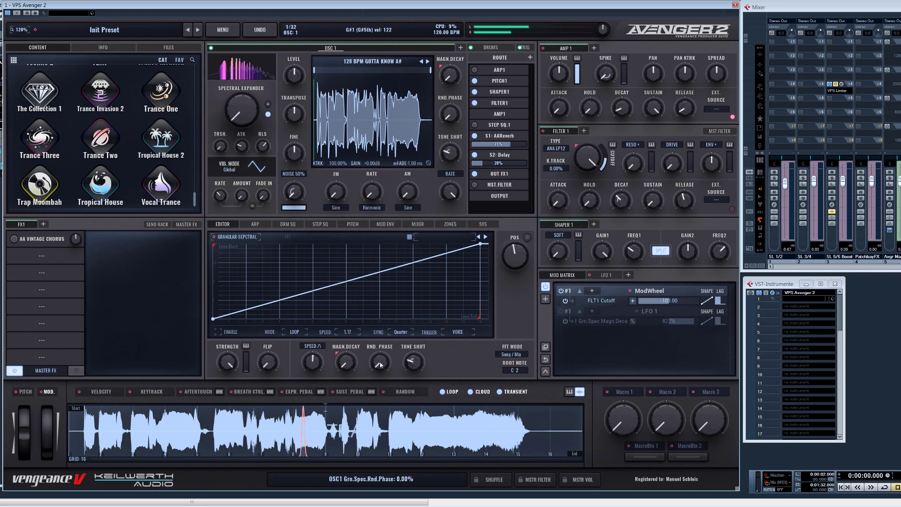
{"action": "left_click_drag", "start_coordinate": [237, 104], "coordinate": [242, 97]}
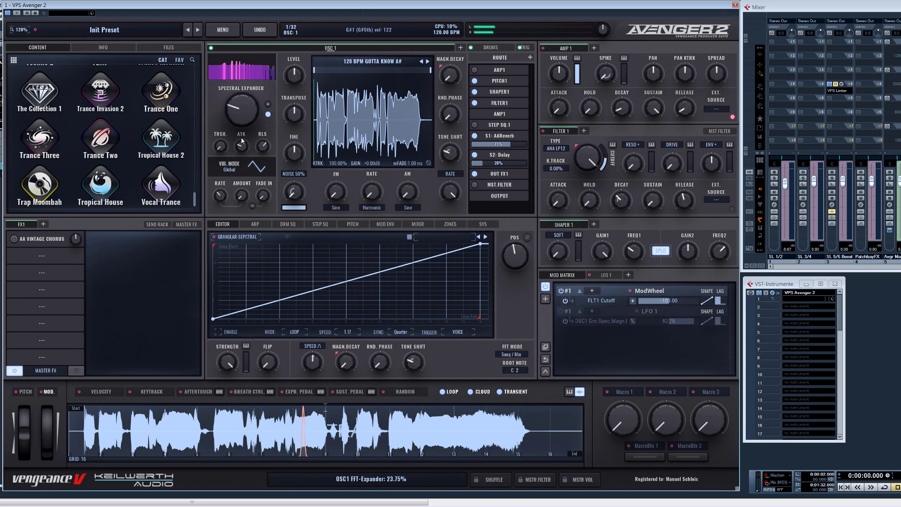
{"action": "left_click_drag", "start_coordinate": [216, 133], "coordinate": [216, 103]}
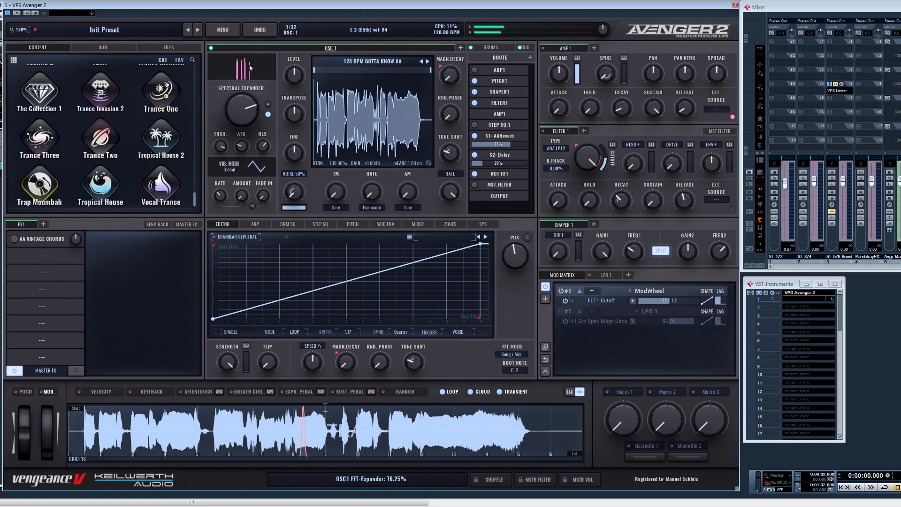
{"action": "left_click_drag", "start_coordinate": [221, 146], "coordinate": [225, 149]}
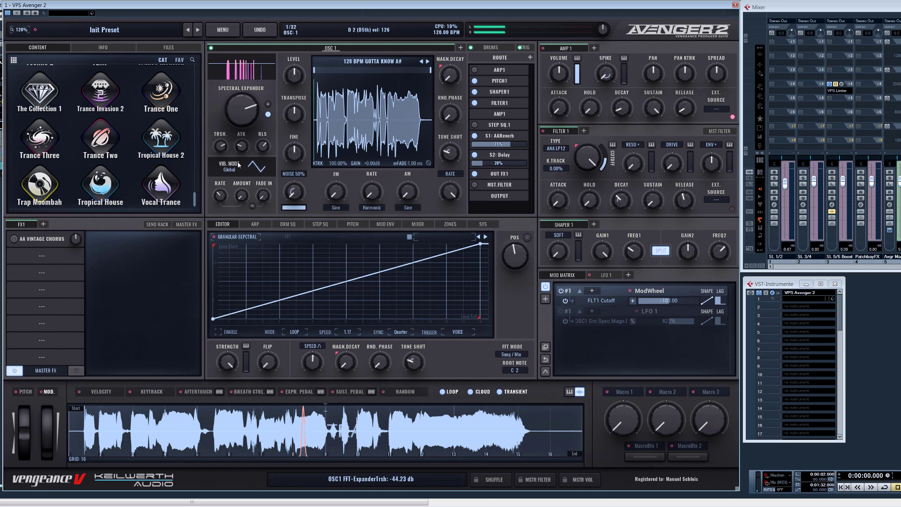
Turn the spectral expander amount and tone shift back down to minimum and re-enable the granular envelope.
{"action": "left_click_drag", "start_coordinate": [239, 112], "coordinate": [228, 151]}
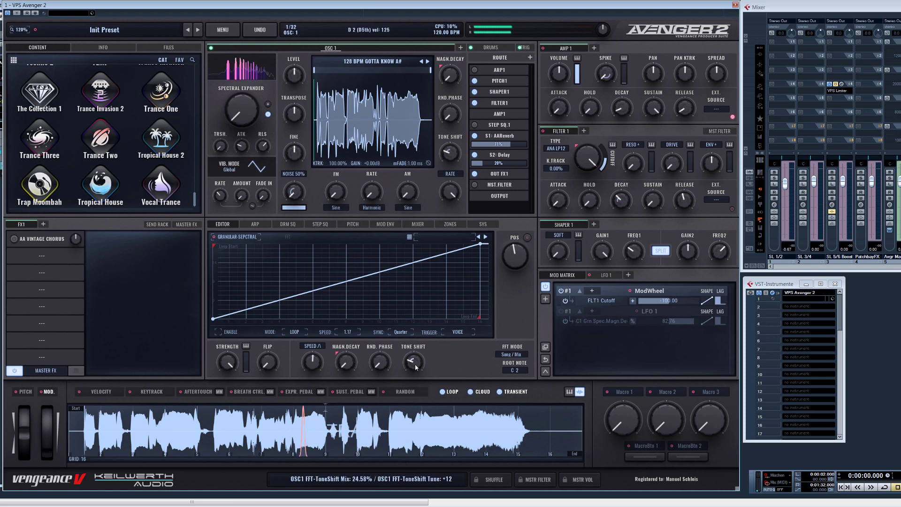
{"action": "left_click_drag", "start_coordinate": [415, 367], "coordinate": [414, 389]}
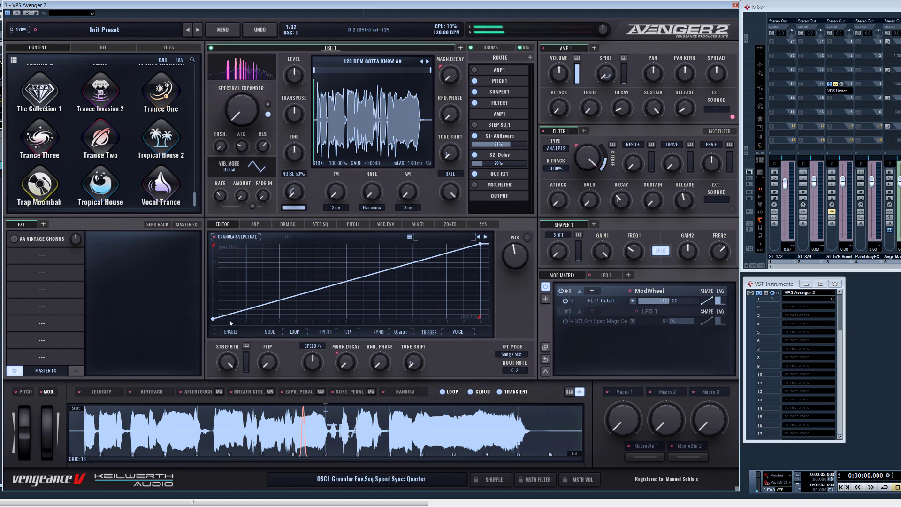
{"action": "left_click", "coordinate": [218, 332]}
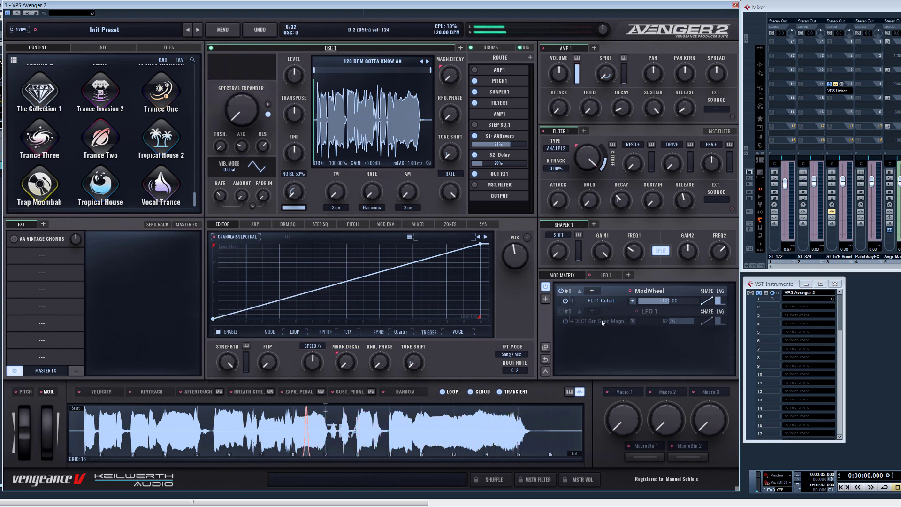
Load the BASS LOOP 1 sample from the same folder and set the FFT mode to Piano / Guitar.
{"action": "left_click", "coordinate": [400, 60]}
{"action": "double_click", "coordinate": [432, 286]}
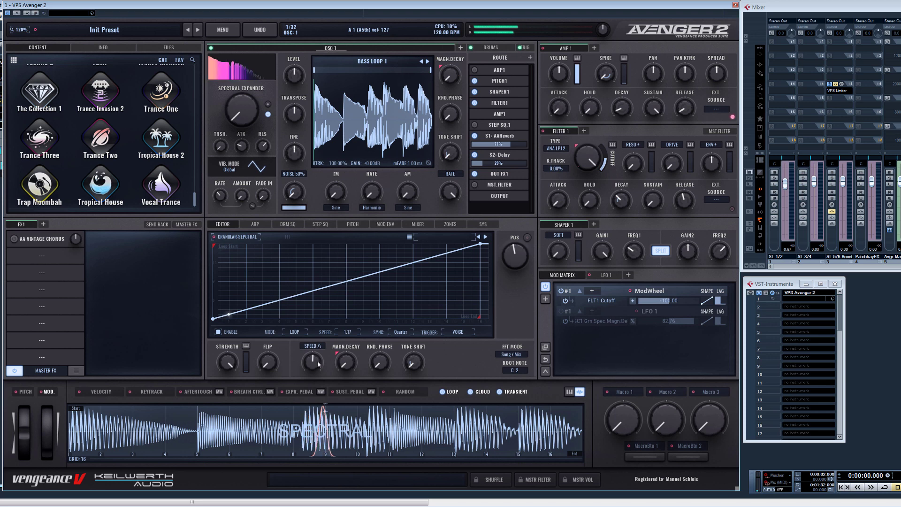
{"action": "left_click", "coordinate": [512, 354]}
{"action": "left_click", "coordinate": [528, 382]}
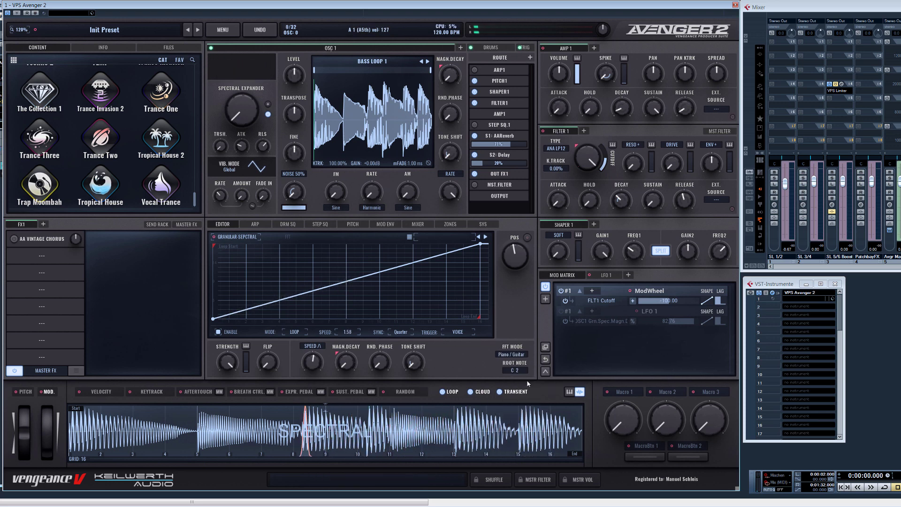
Switch the granular envelope speed to tempo-synced values and raise it to x4.
{"action": "left_click_drag", "start_coordinate": [323, 357], "coordinate": [341, 155]}
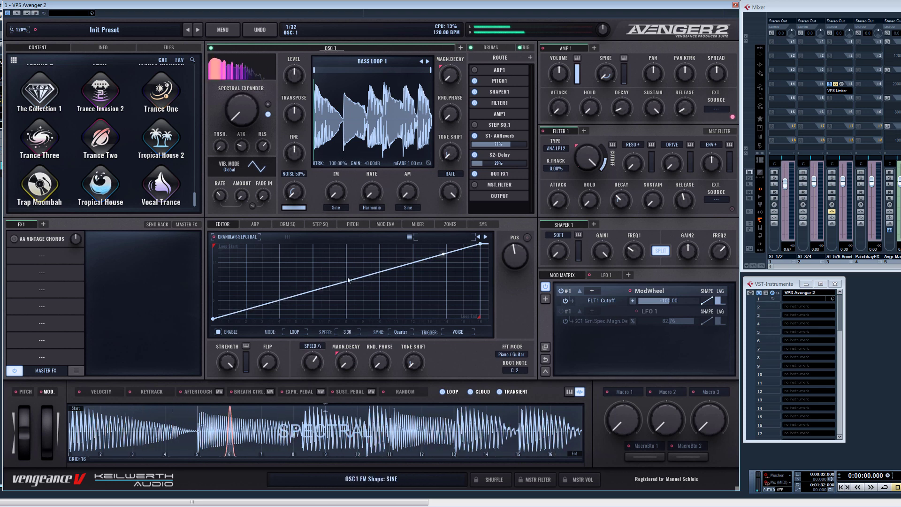
{"action": "left_click", "coordinate": [311, 346]}
{"action": "left_click", "coordinate": [321, 354]}
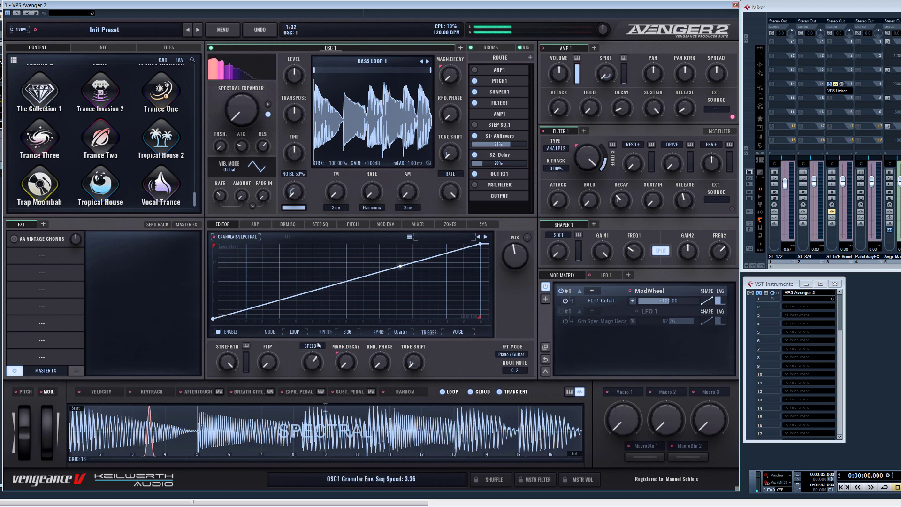
{"action": "left_click", "coordinate": [313, 346]}
{"action": "left_click", "coordinate": [318, 363]}
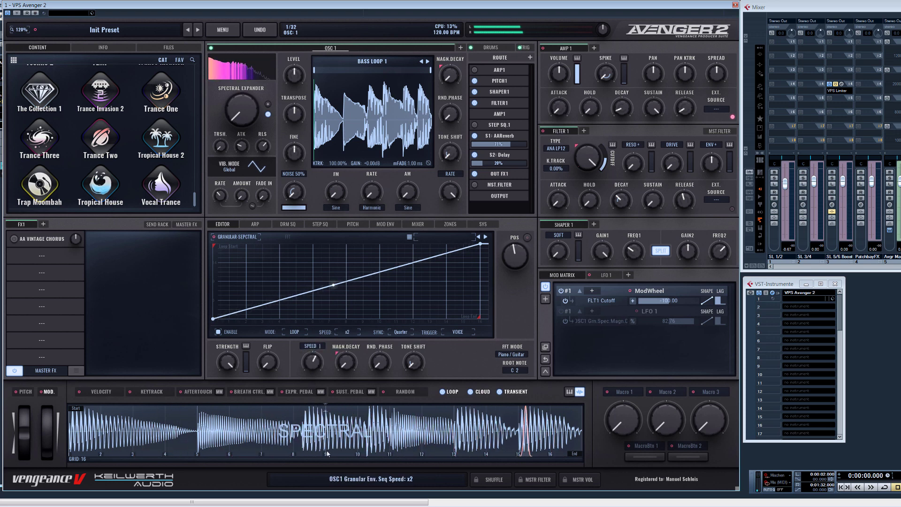
{"action": "left_click_drag", "start_coordinate": [313, 364], "coordinate": [319, 256]}
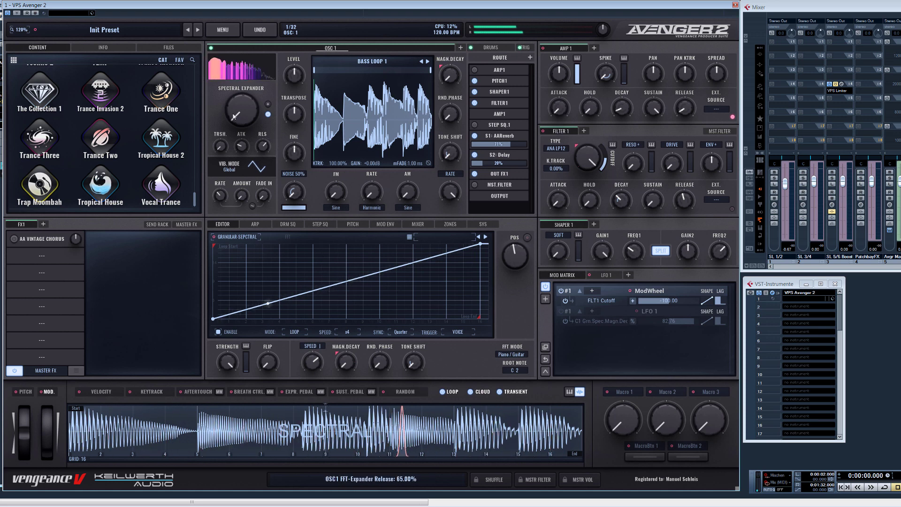
Raise the spectral expander amount on the bass loop and set its threshold to -76.18 dB.
{"action": "left_click_drag", "start_coordinate": [241, 114], "coordinate": [240, 98]}
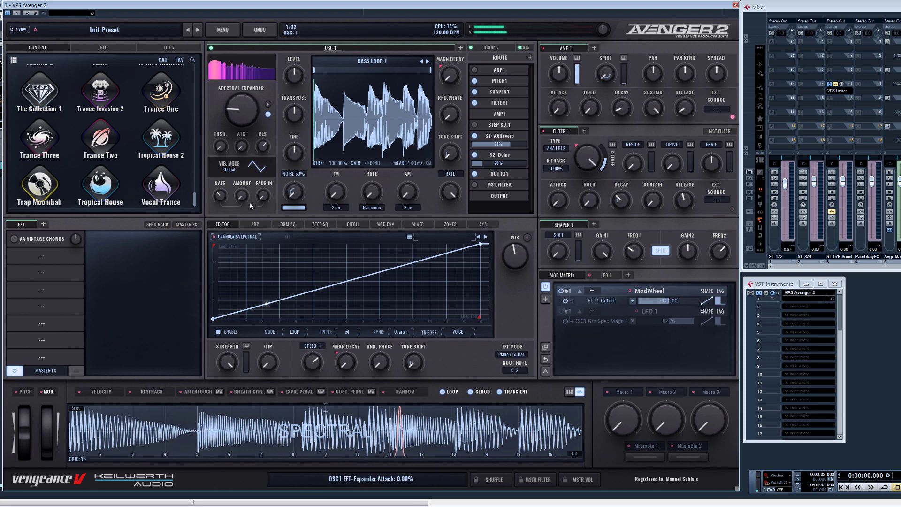
{"action": "scroll", "coordinate": [263, 146], "scroll_direction": "down", "scroll_amount": 3}
{"action": "left_click_drag", "start_coordinate": [274, 198], "coordinate": [272, 150]}
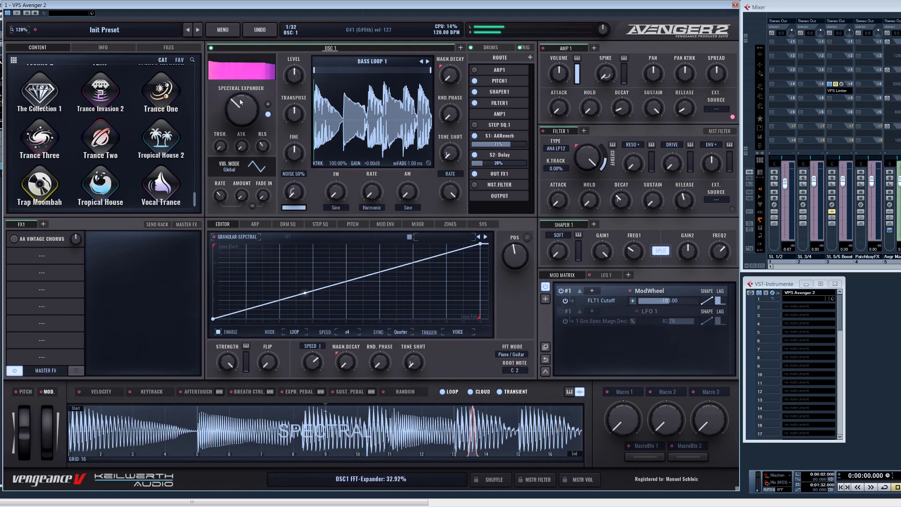
{"action": "left_click_drag", "start_coordinate": [243, 106], "coordinate": [243, 96]}
{"action": "left_click_drag", "start_coordinate": [221, 146], "coordinate": [254, 129]}
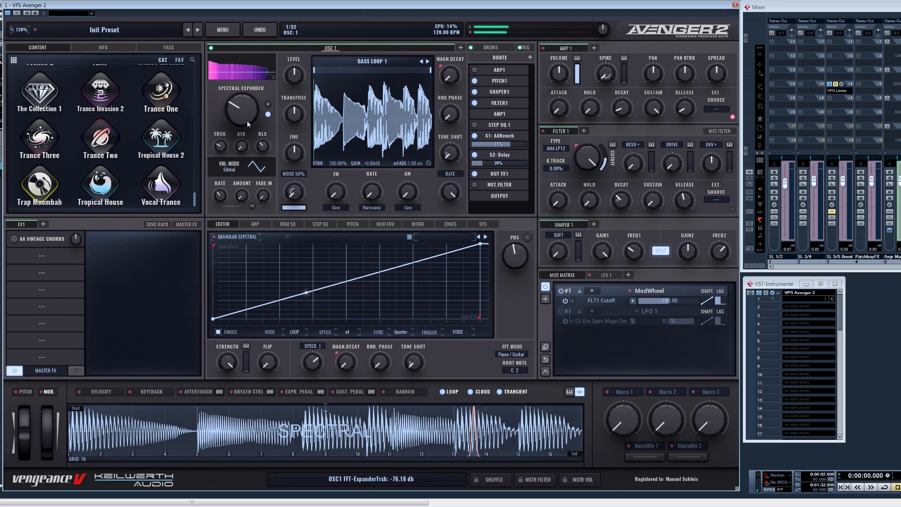
{"action": "left_click_drag", "start_coordinate": [246, 116], "coordinate": [250, 99]}
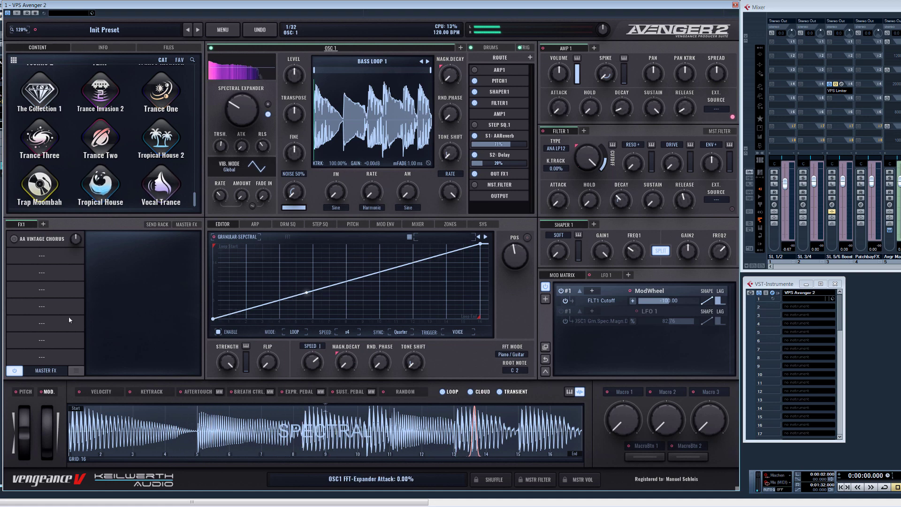
Load the effects chain preset 108 - Synth Bass Driver 1 and turn the spectral expander amount down to minimum.
{"action": "left_click", "coordinate": [76, 371]}
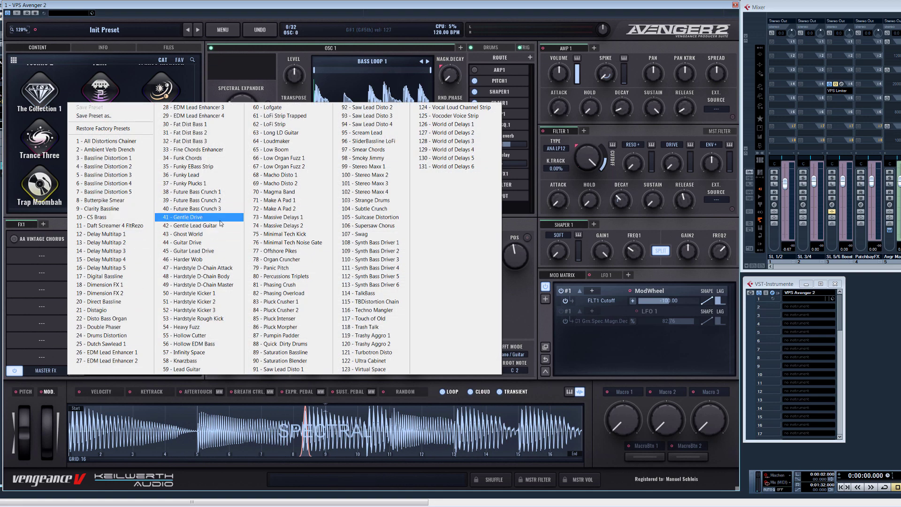
{"action": "left_click", "coordinate": [347, 243]}
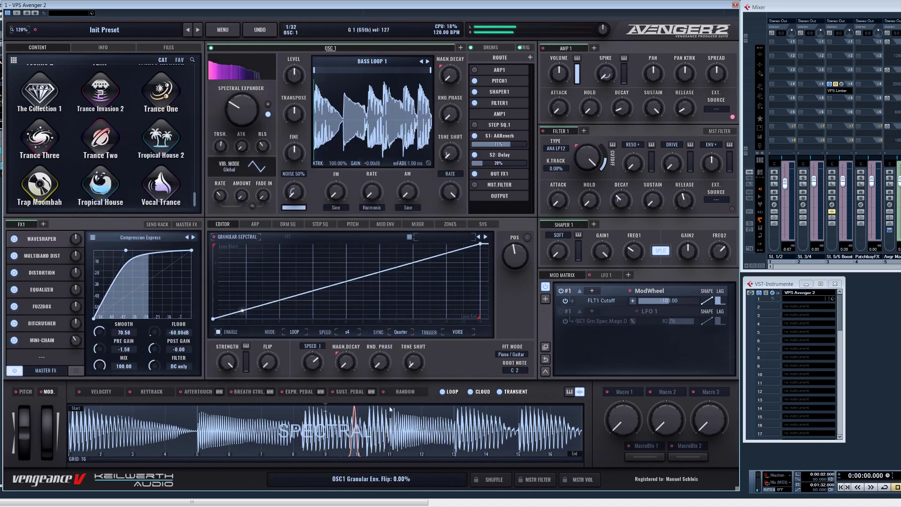
{"action": "left_click_drag", "start_coordinate": [242, 110], "coordinate": [250, 160]}
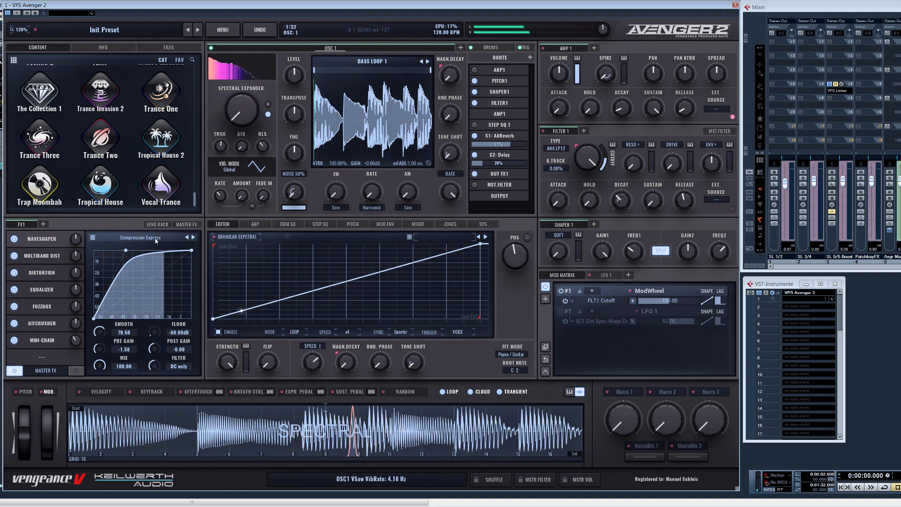
Load the effects chain preset 109 - Synth Bass Driver 2, sweep the spectral expander amount up and down, and return its threshold to -96 dB.
{"action": "left_click", "coordinate": [75, 370]}
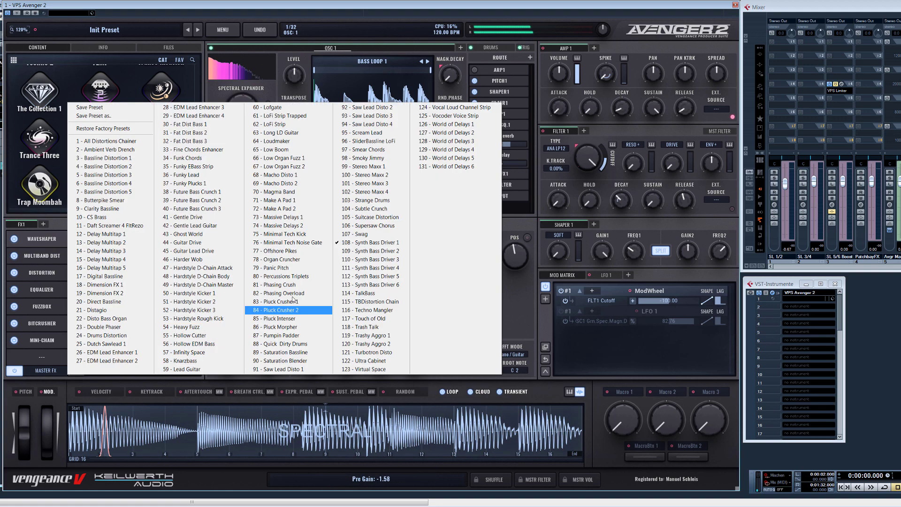
{"action": "left_click", "coordinate": [378, 252]}
{"action": "left_click_drag", "start_coordinate": [245, 123], "coordinate": [244, 93]}
{"action": "left_click_drag", "start_coordinate": [221, 146], "coordinate": [230, 184]}
{"action": "left_click_drag", "start_coordinate": [245, 109], "coordinate": [252, 123]}
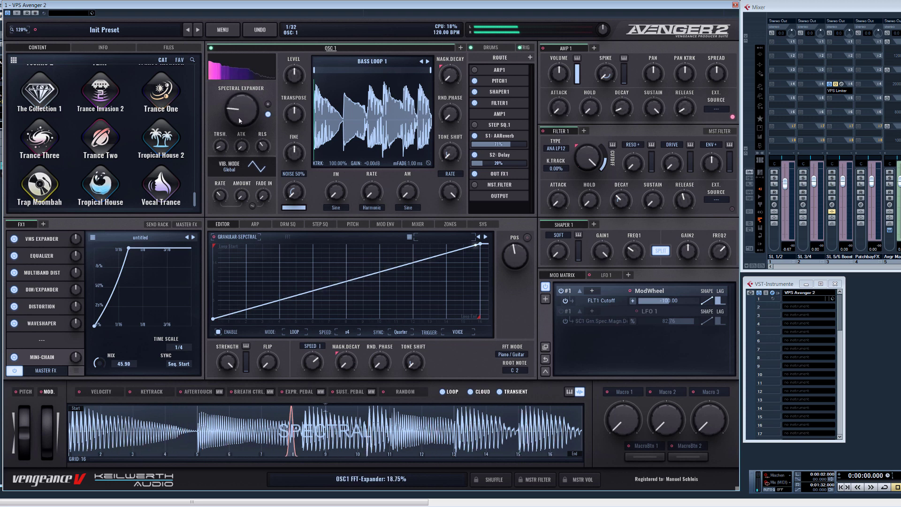
{"action": "left_click_drag", "start_coordinate": [223, 150], "coordinate": [230, 160]}
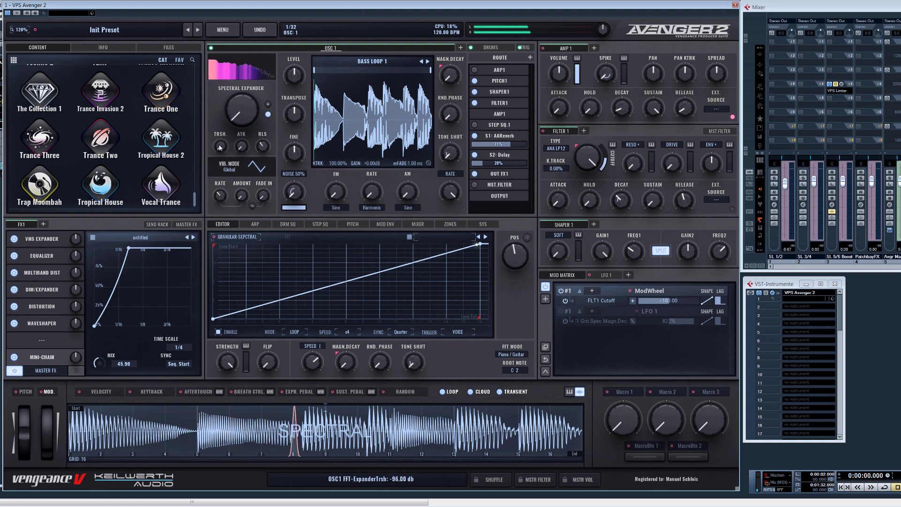
Replace the effects chain with the preset 113 - Synth Bass Driver 6.
{"action": "left_click", "coordinate": [77, 371]}
{"action": "left_click", "coordinate": [382, 283]}
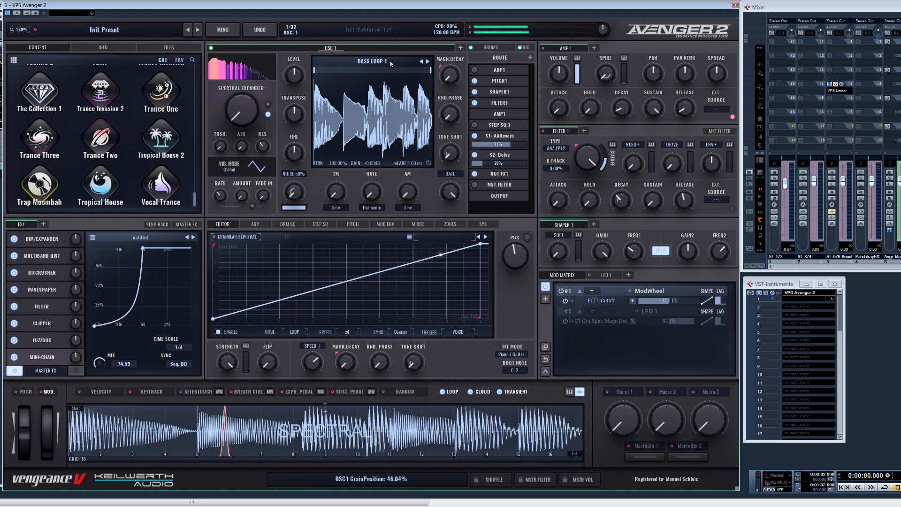
Load the PITCHED BREAK OUT sample and lower the granular envelope speed to x1.
{"action": "left_click", "coordinate": [372, 61]}
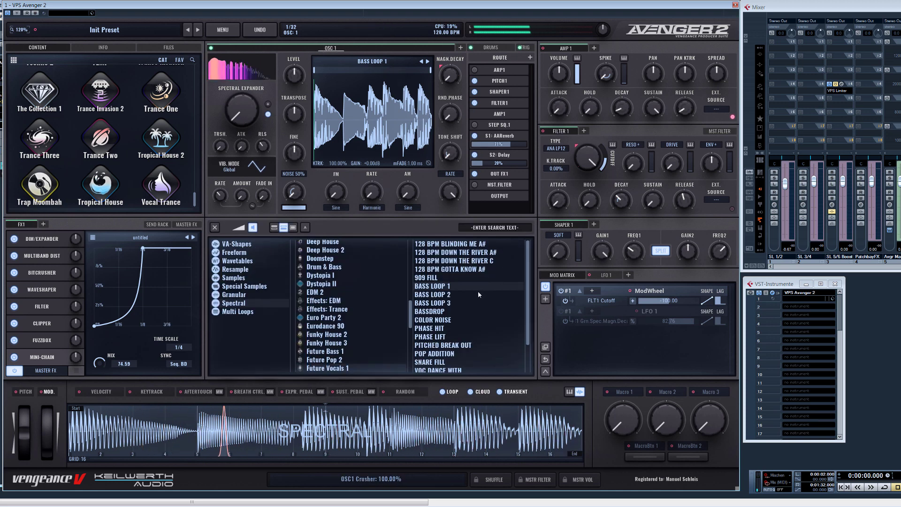
{"action": "double_click", "coordinate": [461, 345]}
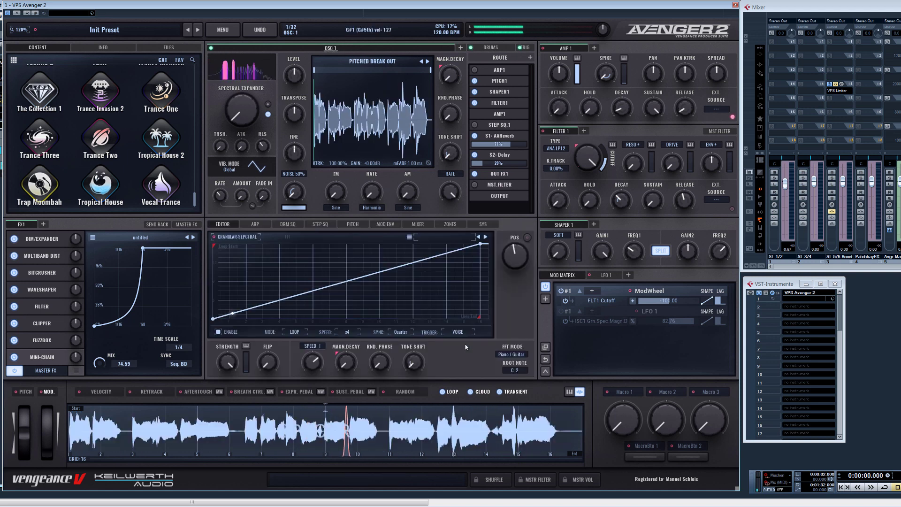
{"action": "left_click_drag", "start_coordinate": [311, 364], "coordinate": [323, 407]}
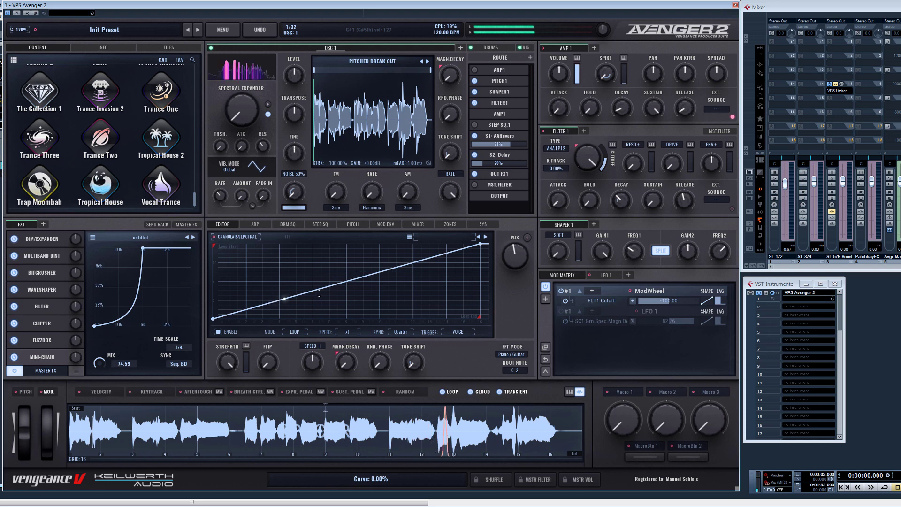
{"action": "mouse_move", "coordinate": [244, 118]}
{"action": "left_mouse_down"}
{"action": "mouse_move", "coordinate": [254, 98]}
{"action": "mouse_move", "coordinate": [247, 123]}
{"action": "left_mouse_up"}
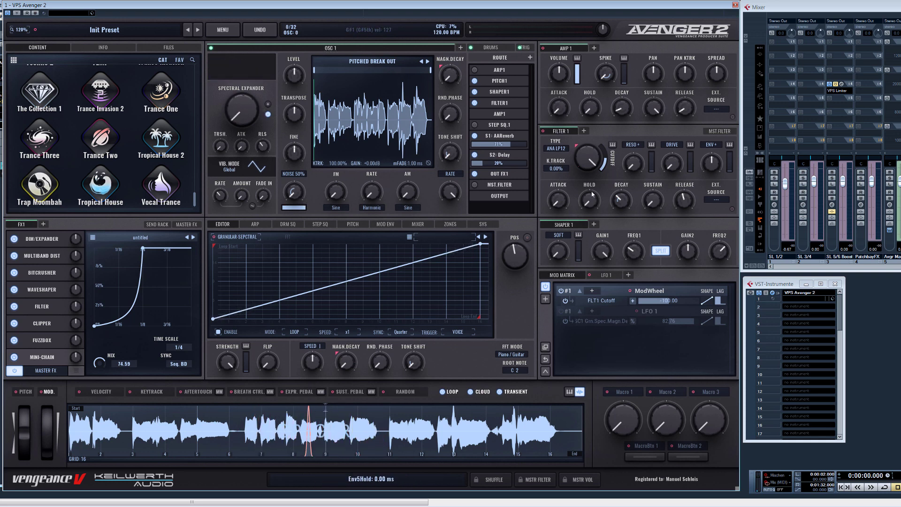
Load the Piano Chill Chords 1 sample from Granular Factory Instrument Loops and set the granular envelope speed to 1/2.
{"action": "left_click", "coordinate": [367, 59]}
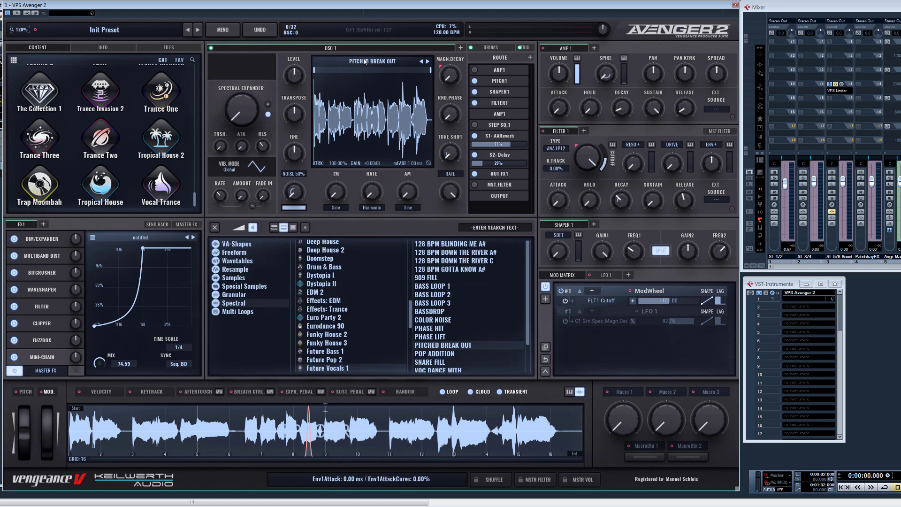
{"action": "scroll", "coordinate": [461, 308], "scroll_direction": "down", "scroll_amount": 5}
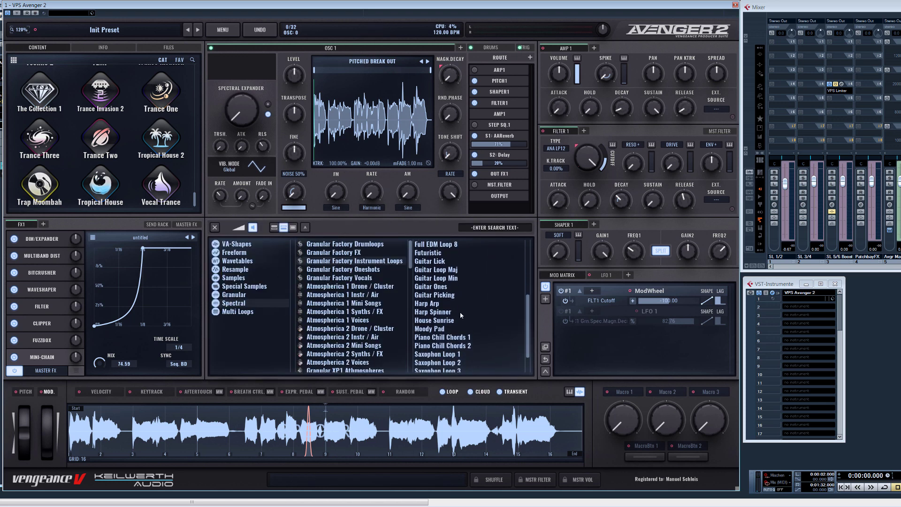
{"action": "left_click", "coordinate": [444, 331]}
{"action": "left_click", "coordinate": [445, 331]}
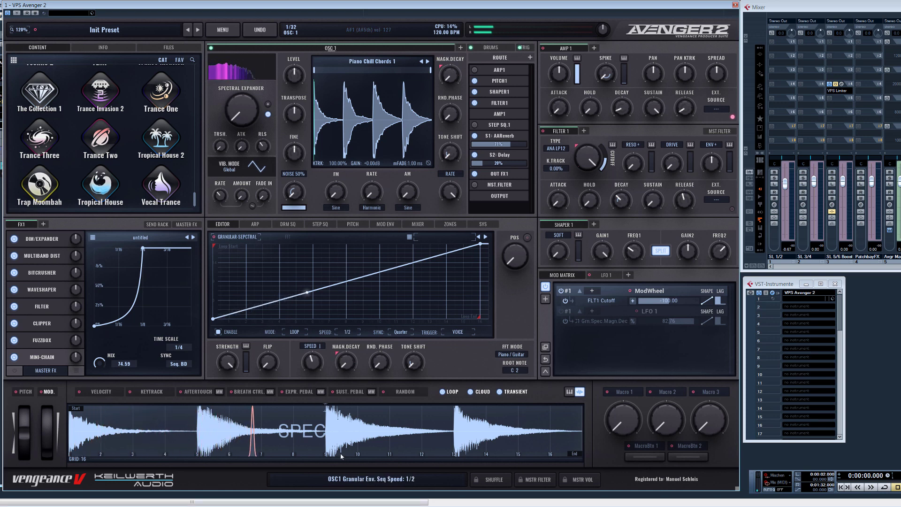
Raise the spectral expander amount slightly on the piano chords and set its release to 62.92%.
{"action": "left_click_drag", "start_coordinate": [241, 109], "coordinate": [241, 86]}
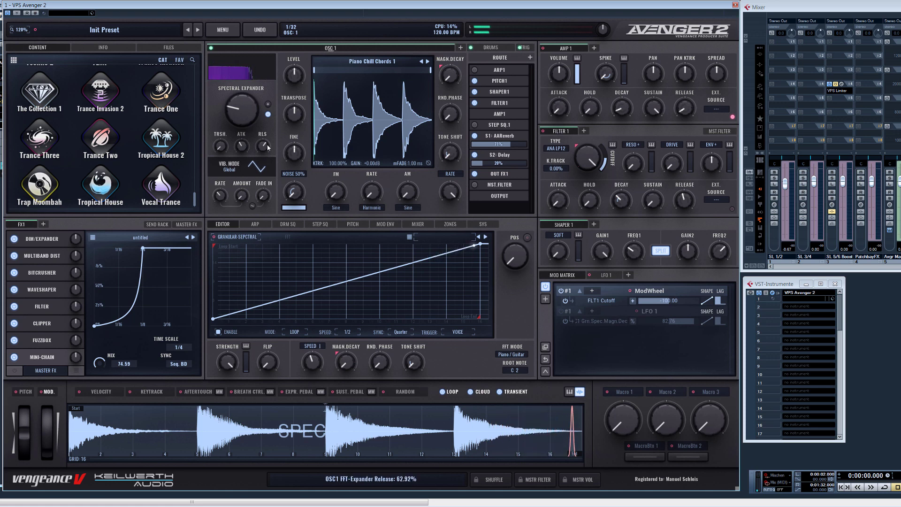
{"action": "left_click_drag", "start_coordinate": [243, 111], "coordinate": [243, 108]}
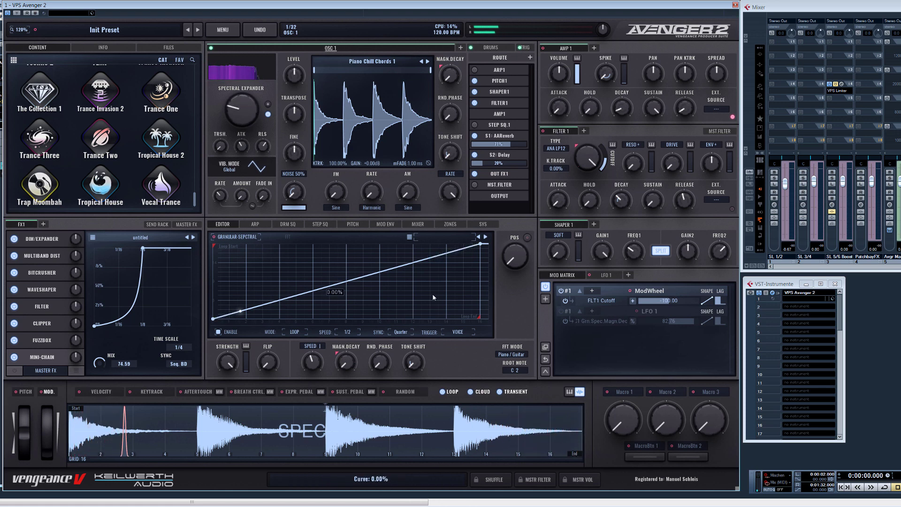
Set the tone shift to +12 with a 24.17% mix and raise the magnitude decay.
{"action": "left_click_drag", "start_coordinate": [414, 369], "coordinate": [414, 347]}
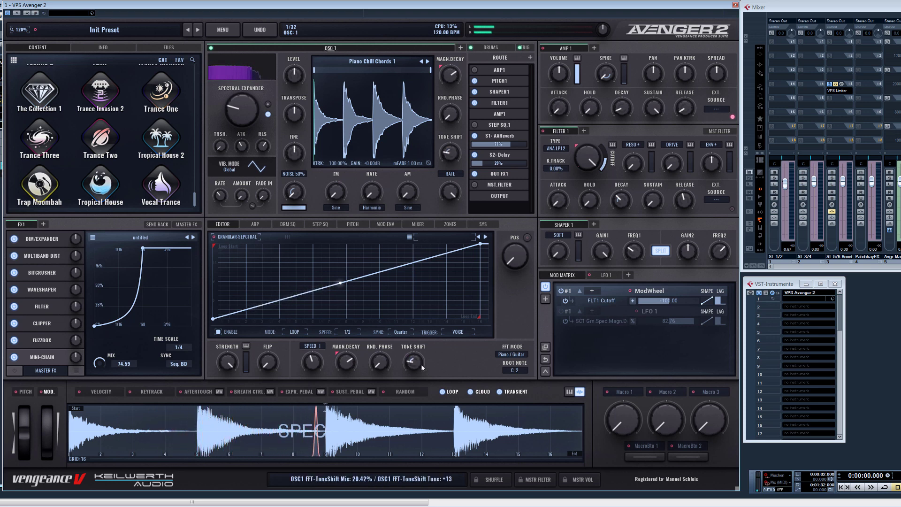
{"action": "left_click_drag", "start_coordinate": [422, 368], "coordinate": [420, 366]}
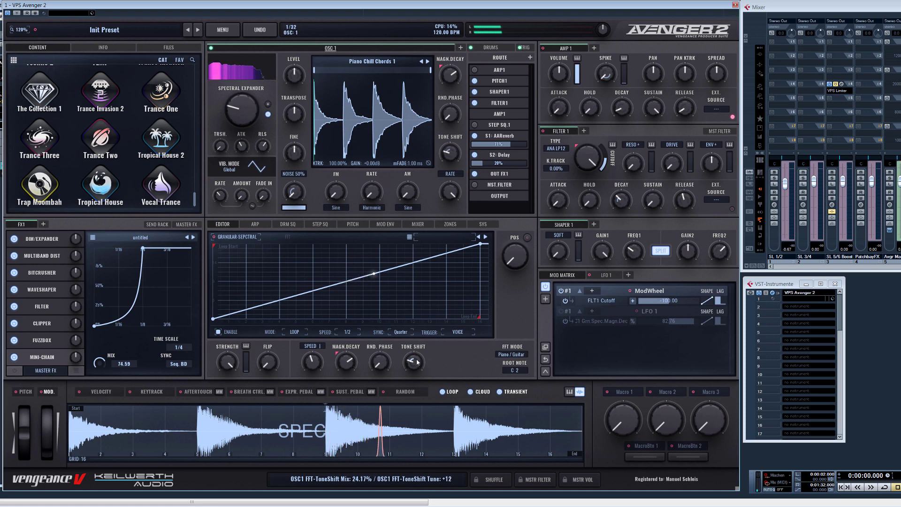
{"action": "left_click_drag", "start_coordinate": [342, 367], "coordinate": [342, 357]}
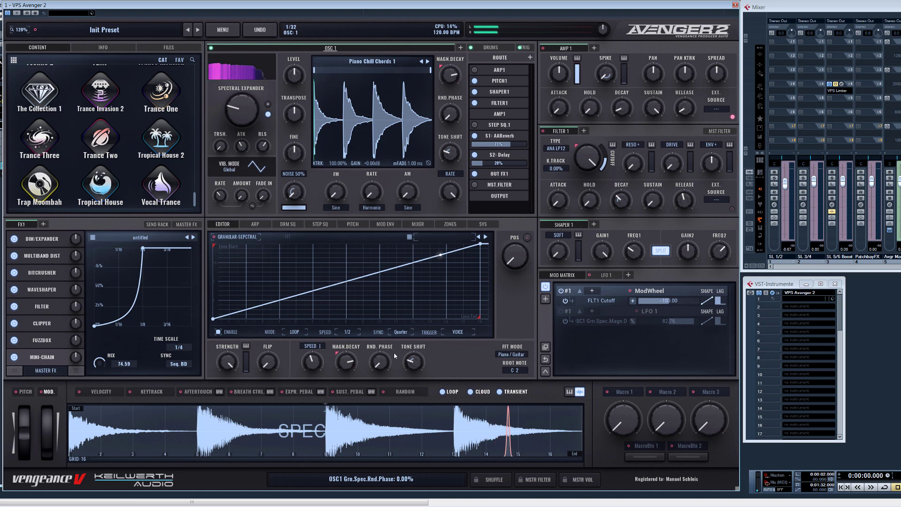
Raise the AAReverb and Delay send levels and set the spectral expander amount to 72.08%.
{"action": "left_click", "coordinate": [518, 164]}
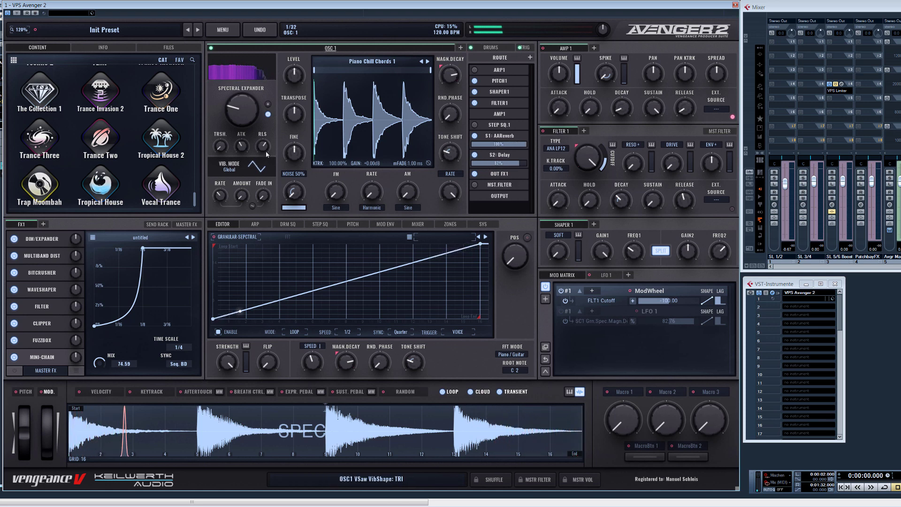
{"action": "left_click_drag", "start_coordinate": [233, 143], "coordinate": [244, 87]}
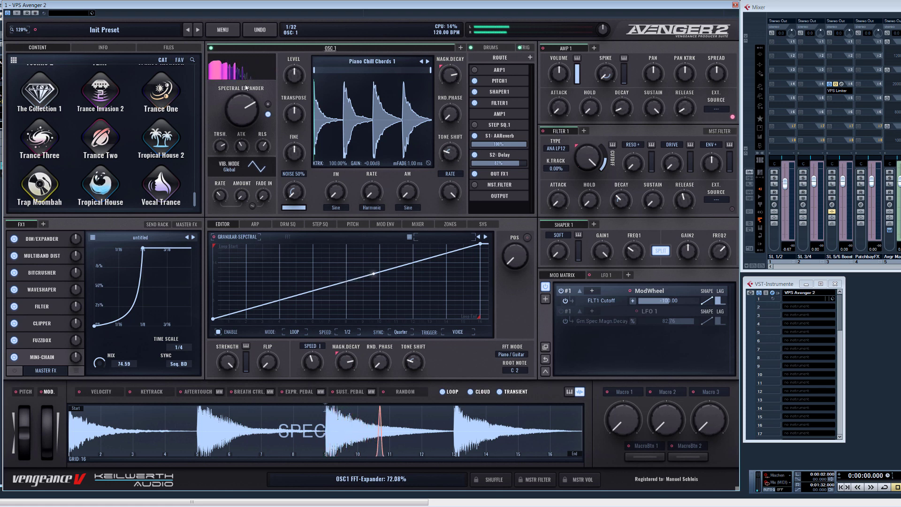
Change the FFT mode to Pad / Smear.
{"action": "left_click", "coordinate": [501, 354]}
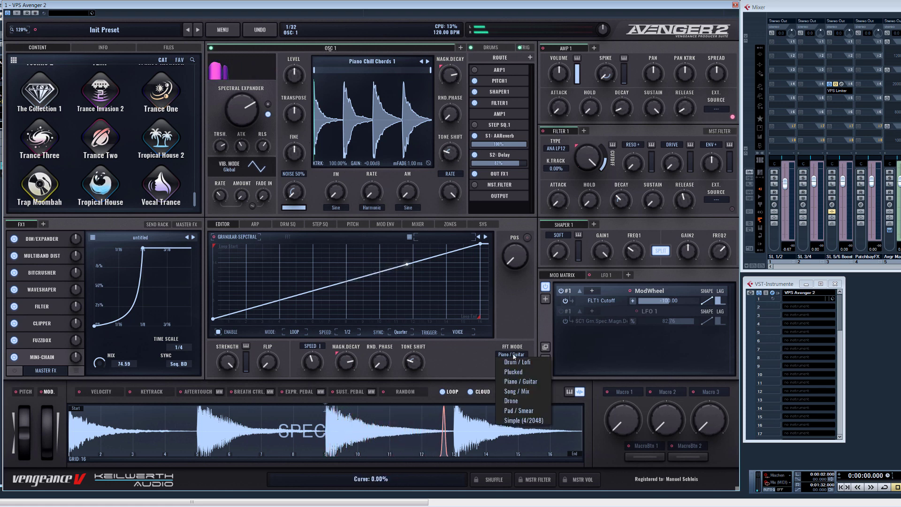
{"action": "left_click", "coordinate": [520, 411]}
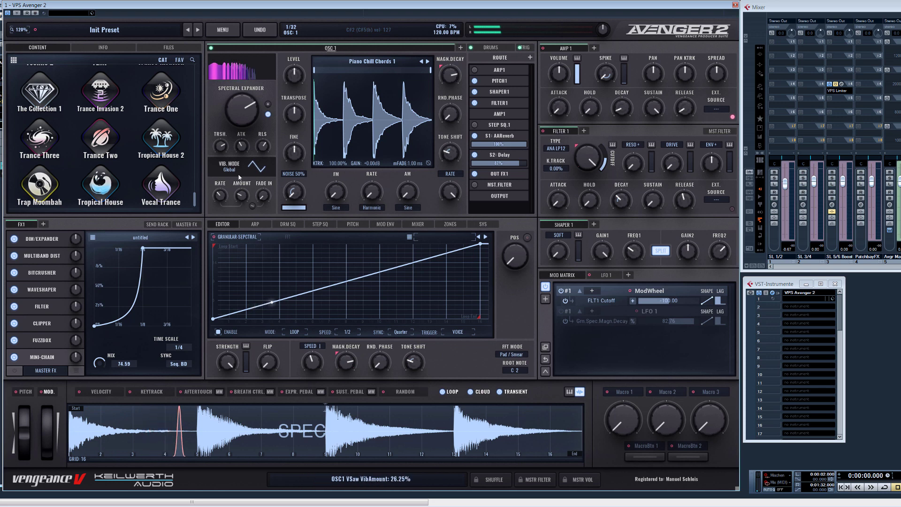
{"action": "left_click_drag", "start_coordinate": [240, 177], "coordinate": [242, 173]}
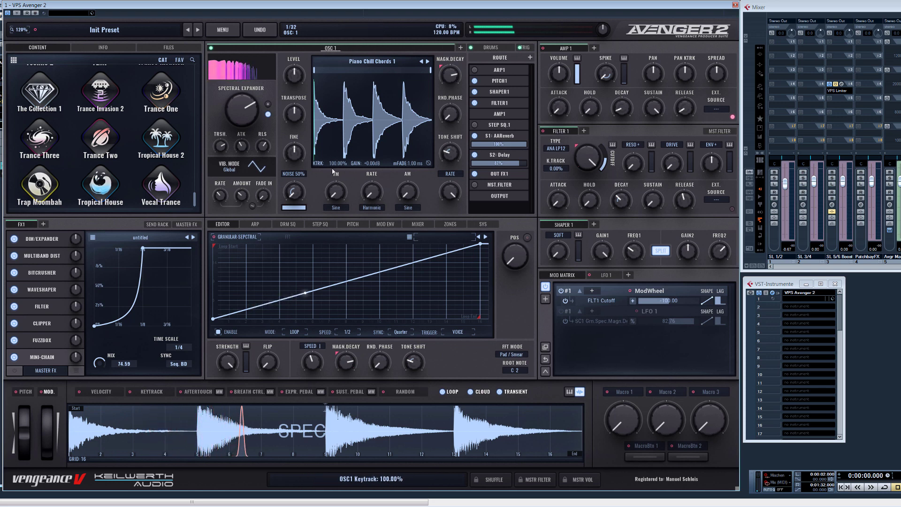
Vary the spectral expander amount between 84.17% and 75% while adjusting its threshold, then turn both down.
{"action": "left_click_drag", "start_coordinate": [258, 117], "coordinate": [235, 105]}
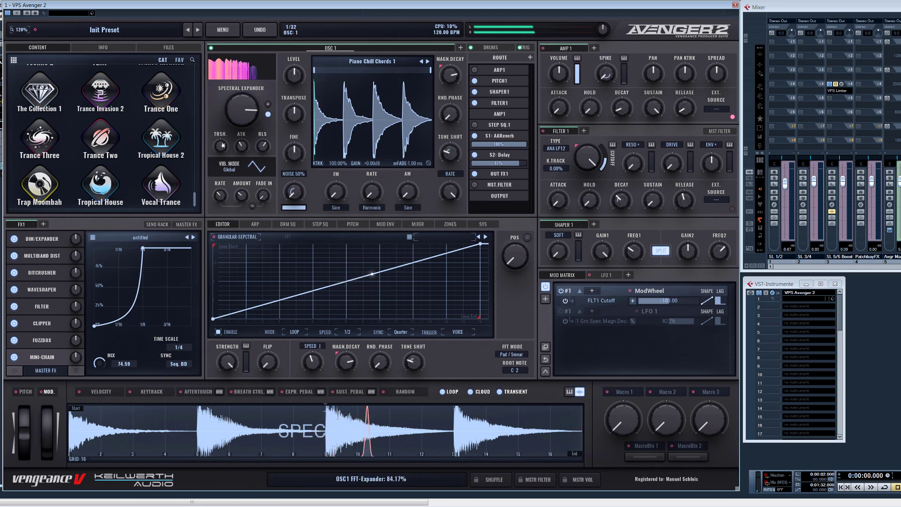
{"action": "left_click_drag", "start_coordinate": [222, 149], "coordinate": [222, 143]}
{"action": "left_click_drag", "start_coordinate": [242, 111], "coordinate": [242, 122]}
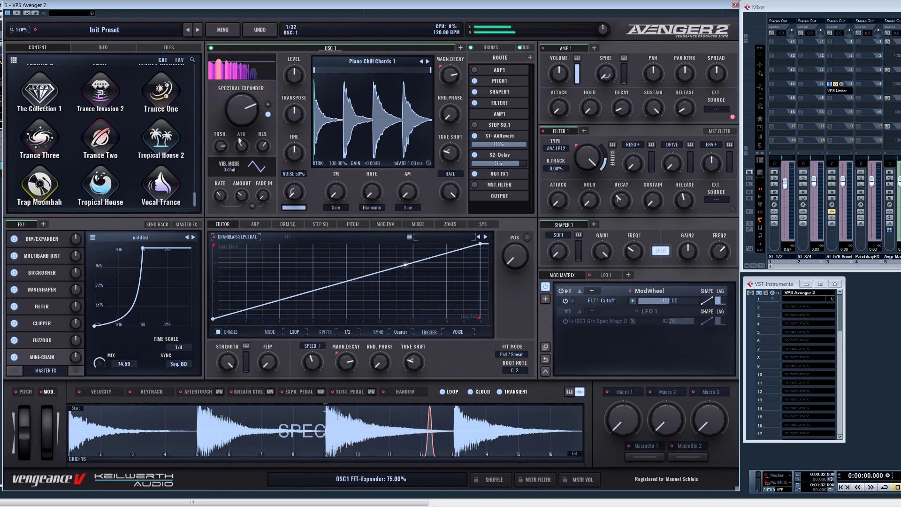
{"action": "left_click_drag", "start_coordinate": [219, 152], "coordinate": [219, 149]}
{"action": "scroll", "coordinate": [220, 149], "scroll_direction": "up", "scroll_amount": 1}
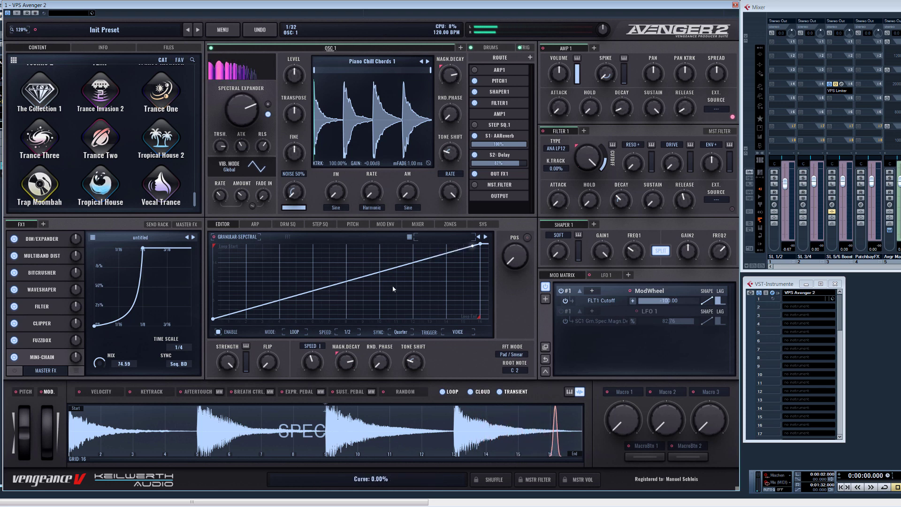
{"action": "left_click_drag", "start_coordinate": [220, 146], "coordinate": [243, 197]}
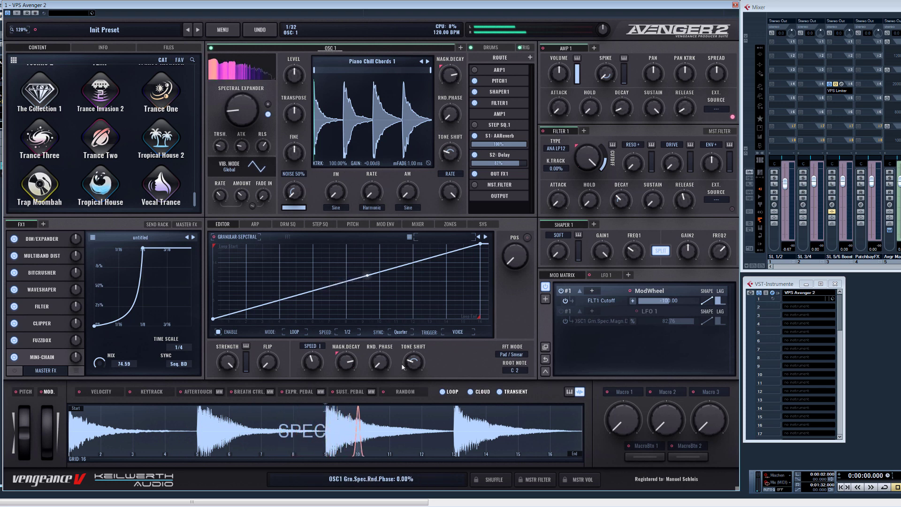
Raise the random phase of the spectral oscillator well past the middle.
{"action": "left_click_drag", "start_coordinate": [402, 367], "coordinate": [377, 302]}
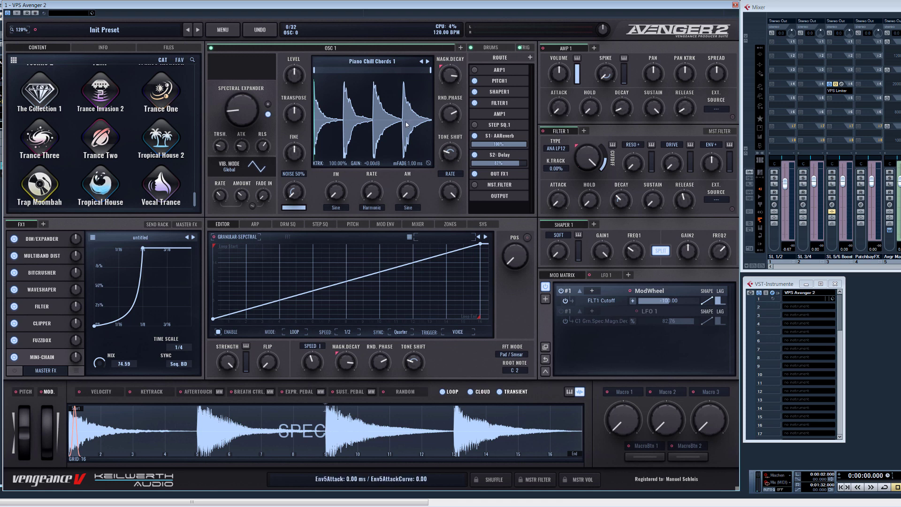
{"action": "left_click", "coordinate": [348, 74]}
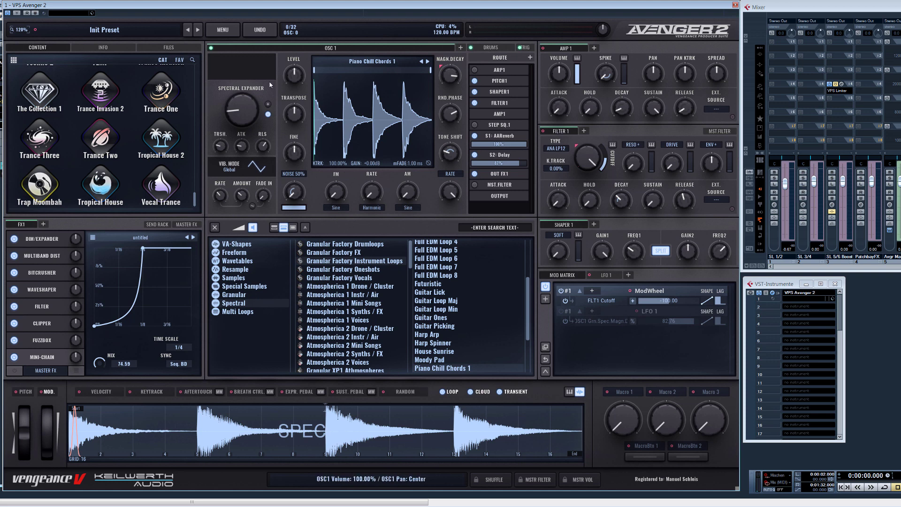
{"action": "left_click", "coordinate": [357, 57]}
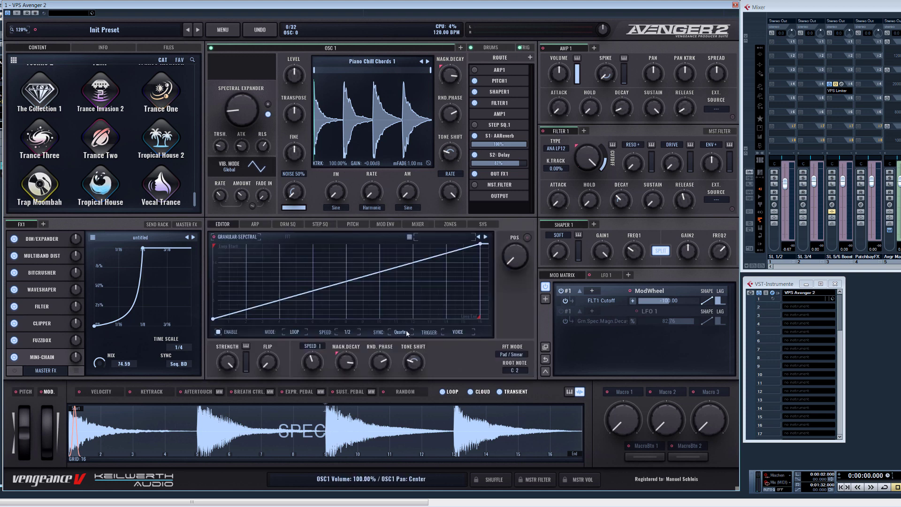